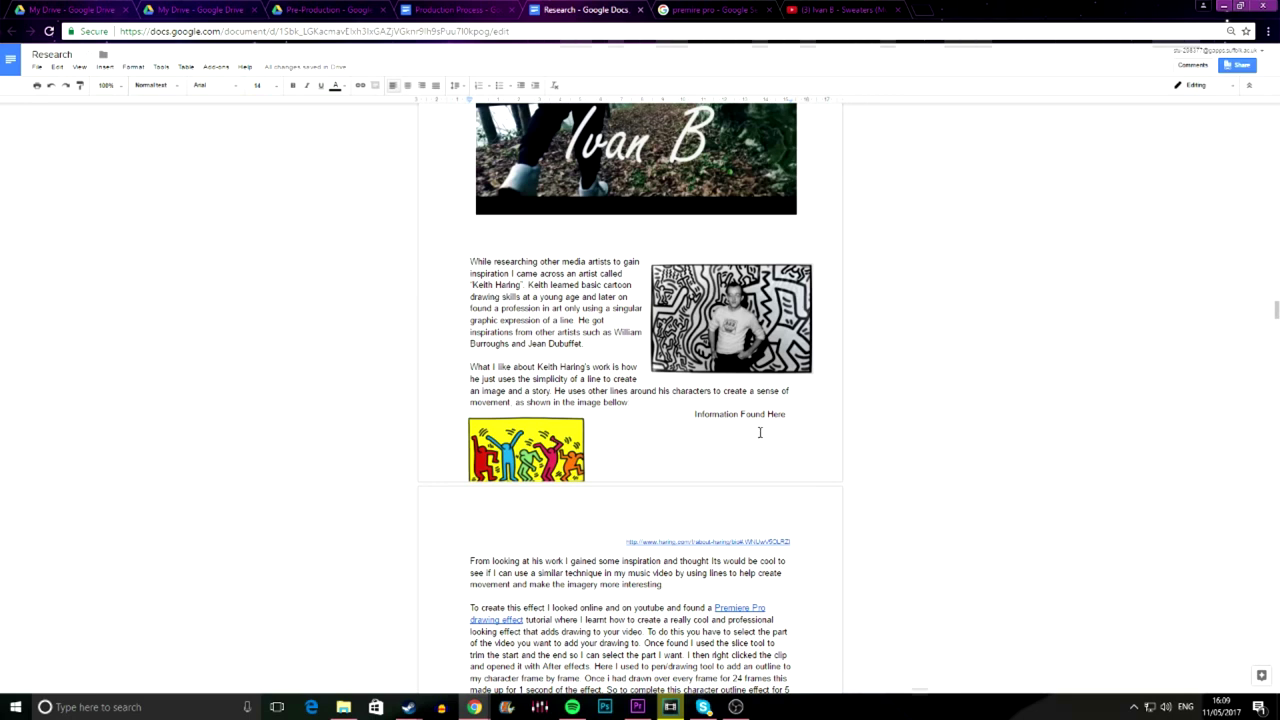
Review the Keith Haring notes and artwork images in the Research document
left_click(526, 450)
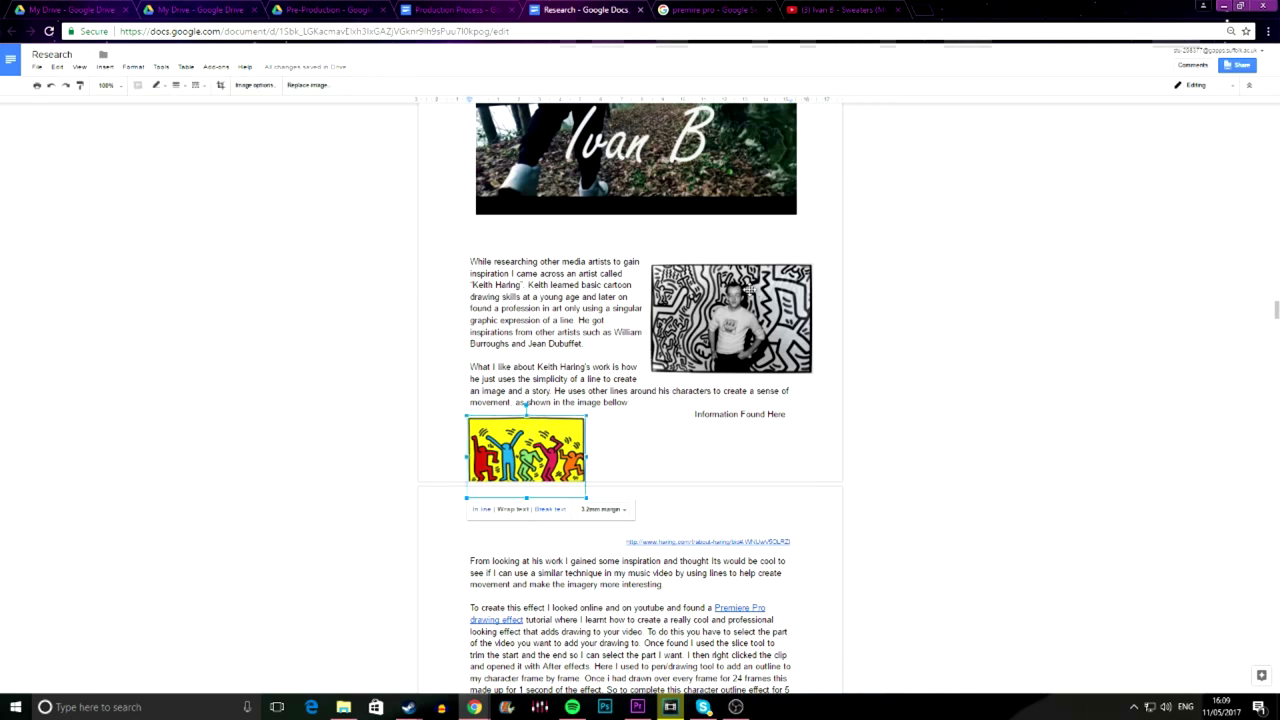
left_click(718, 292)
left_click(660, 448)
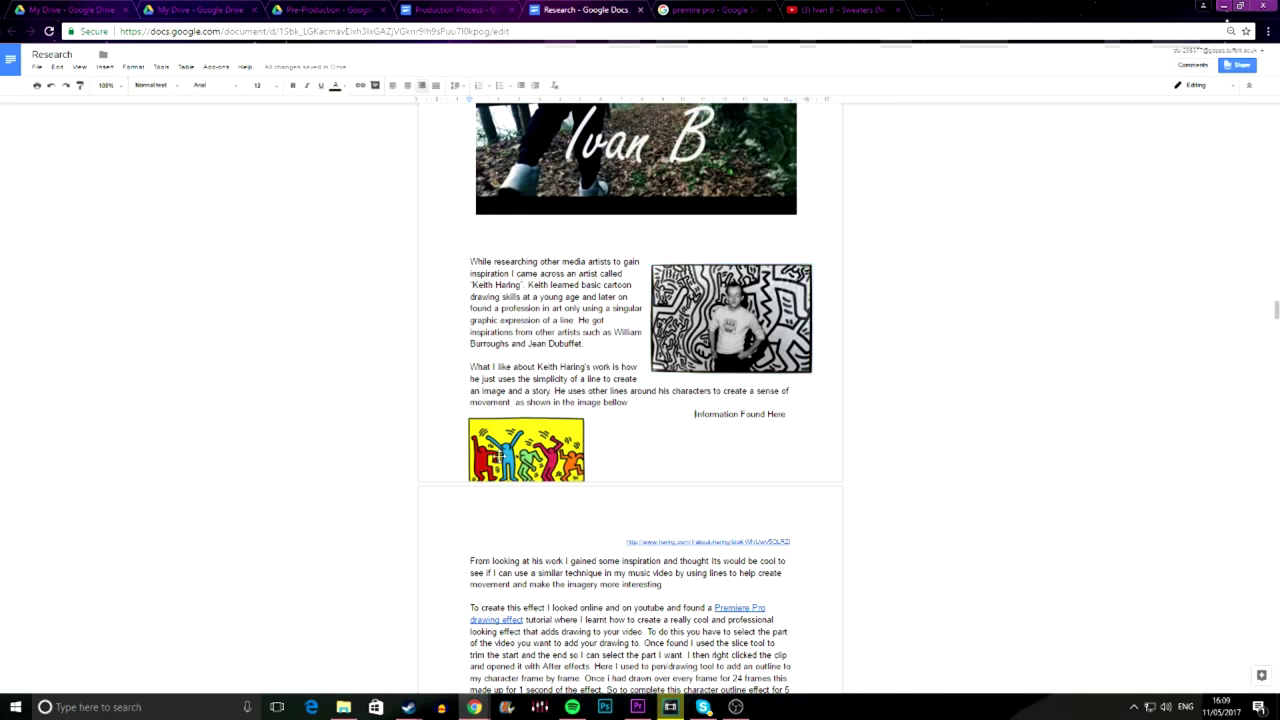
left_click(506, 447)
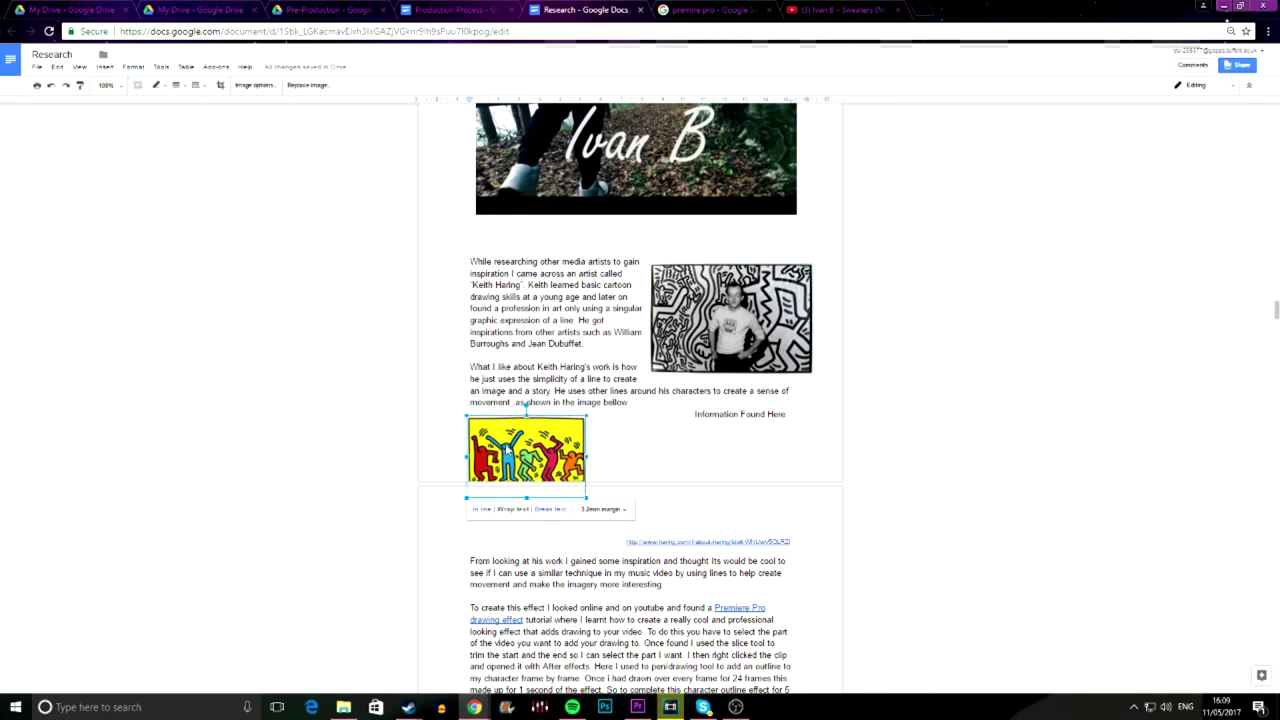
left_click(1046, 229)
scroll(1226, 464, "up", 1)
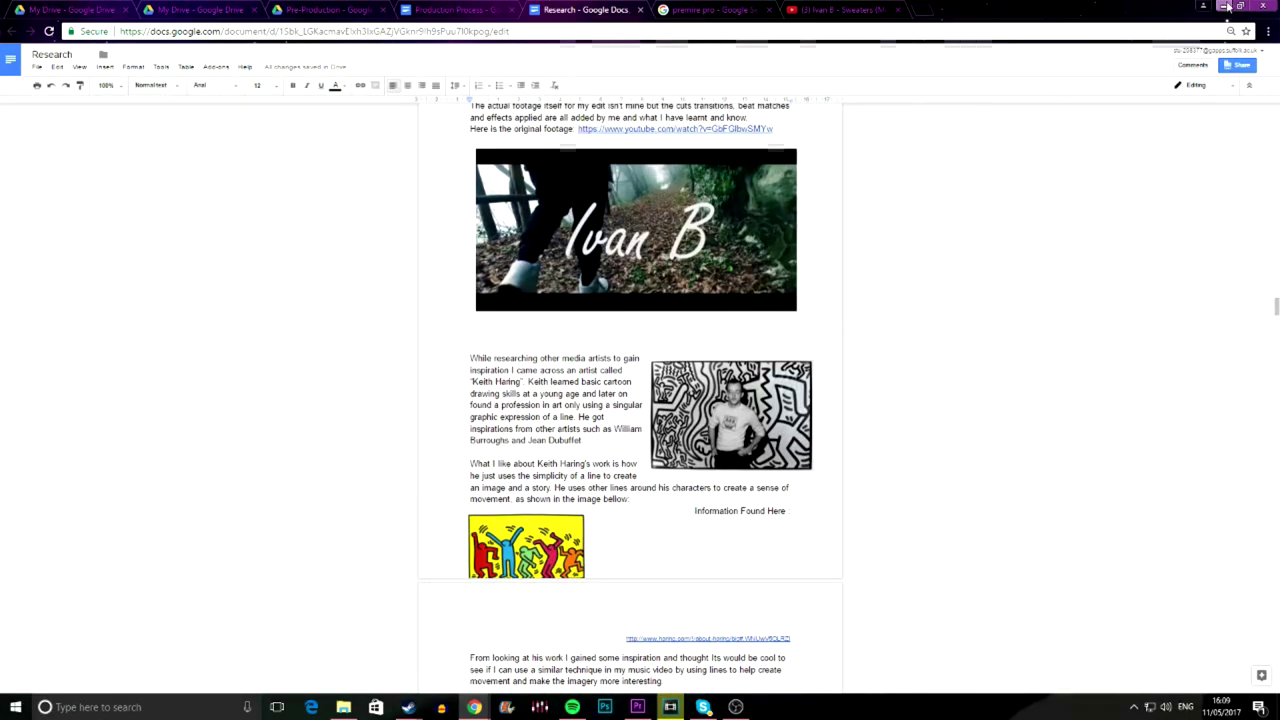
Switch to Premiere Pro and split the MVI_0353.MOV clip on V1 at 00:00:03:38
left_click(1238, 6)
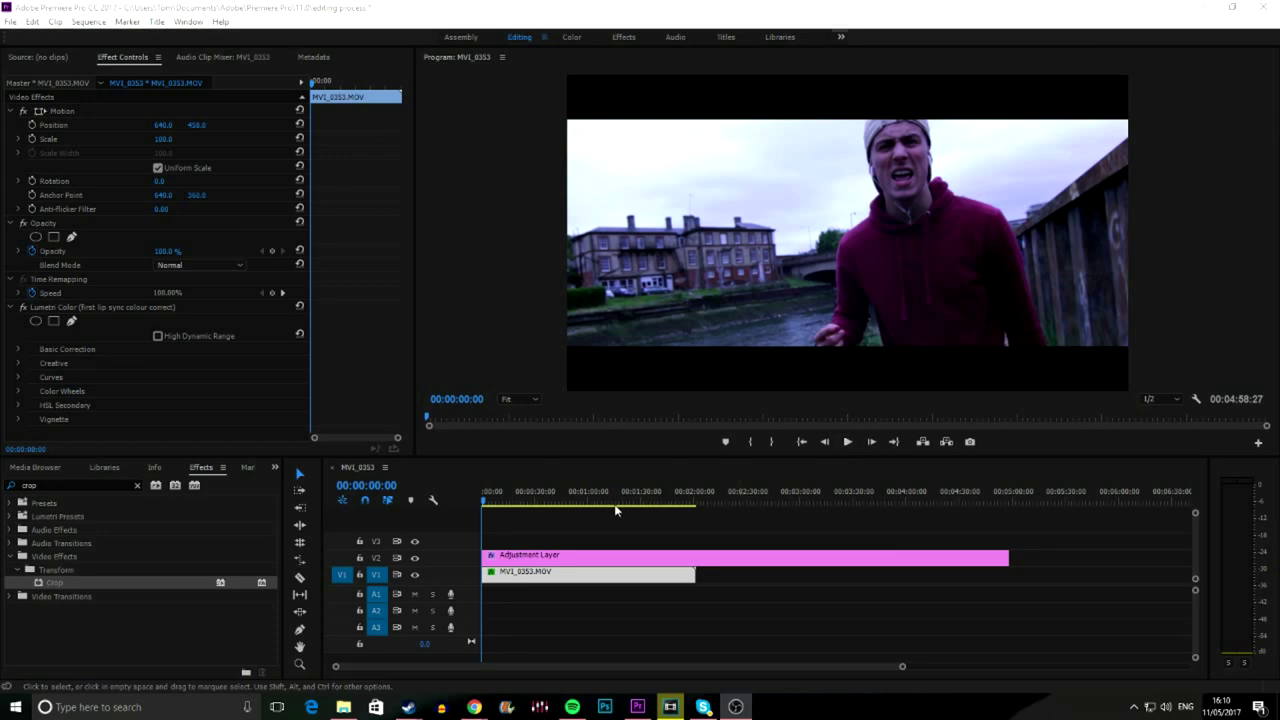
left_click(847, 442)
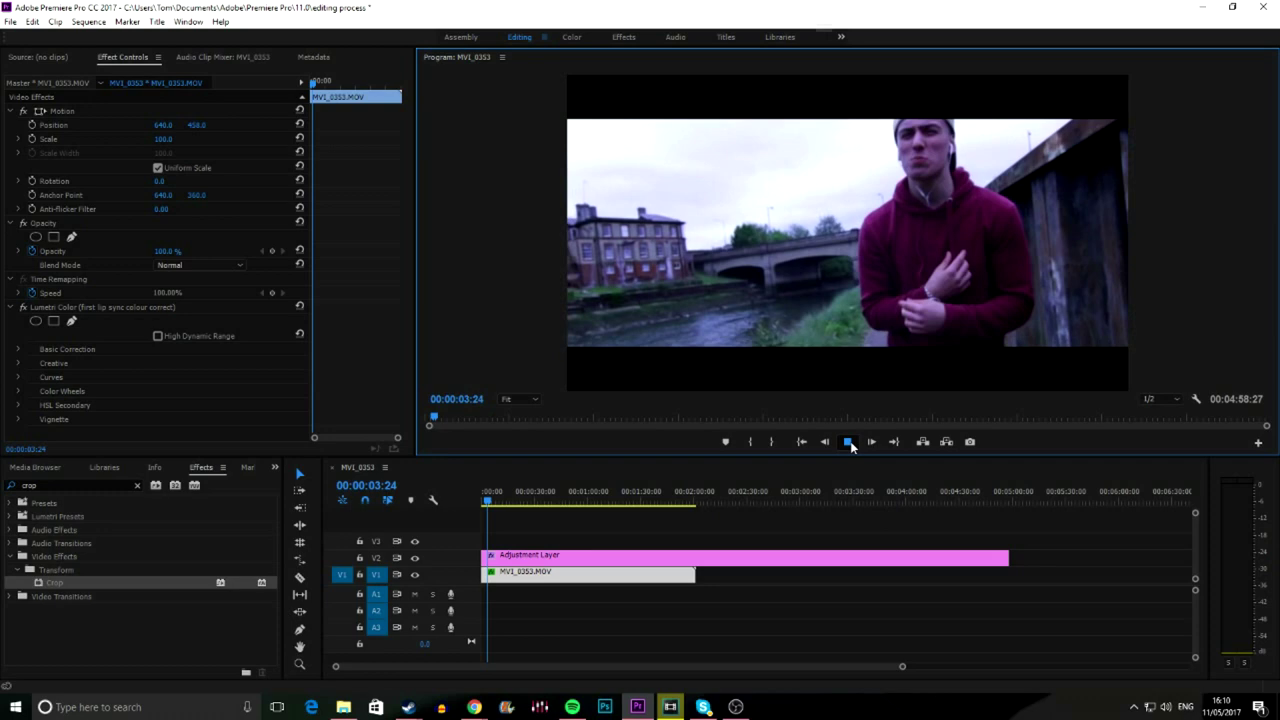
left_click(848, 442)
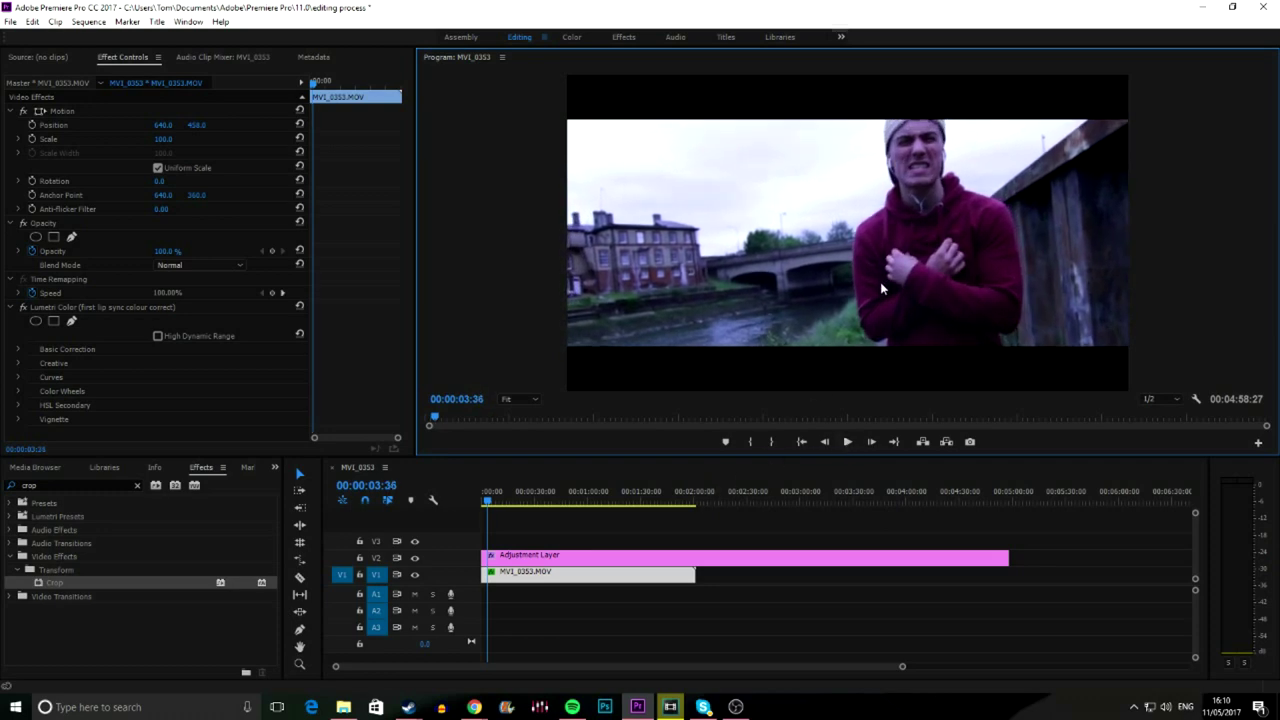
key("Right")
key("Right")
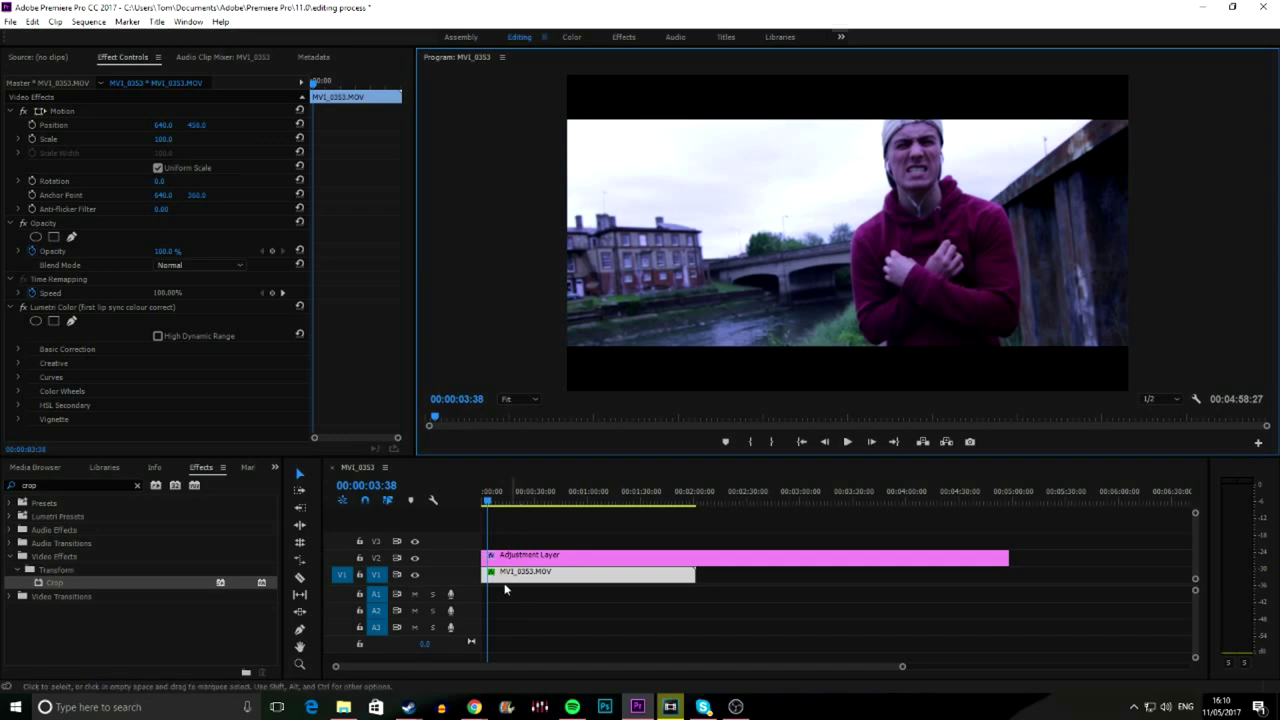
left_click(300, 578)
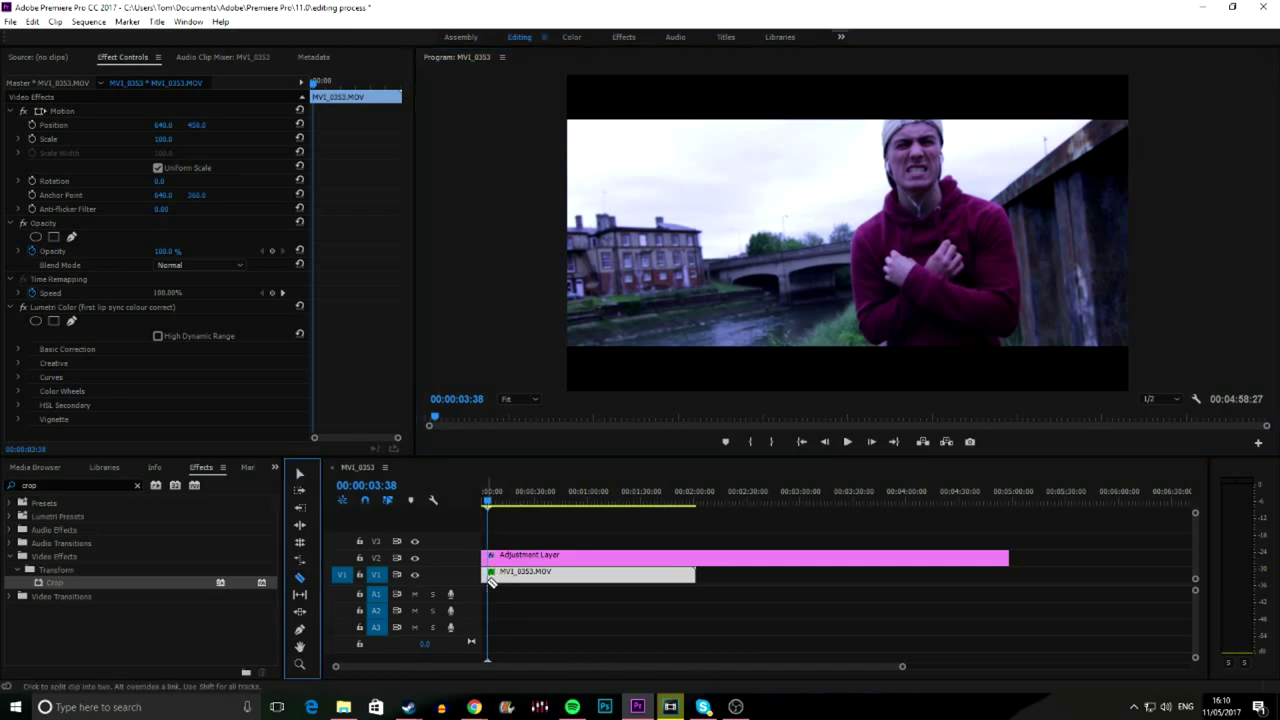
left_click(488, 578)
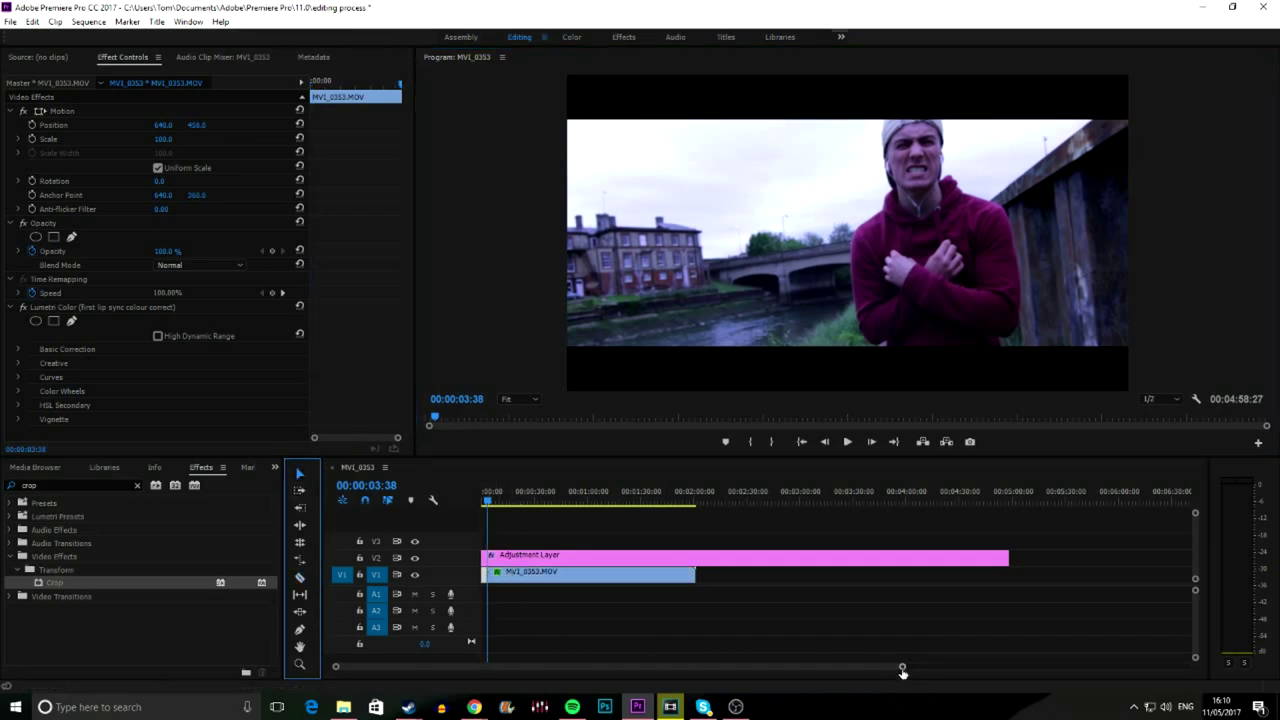
Split the remaining part of MVI_0353.MOV at 00:00:05:20 to isolate a short middle segment
left_click_drag(902, 667, 776, 672)
left_click(847, 441)
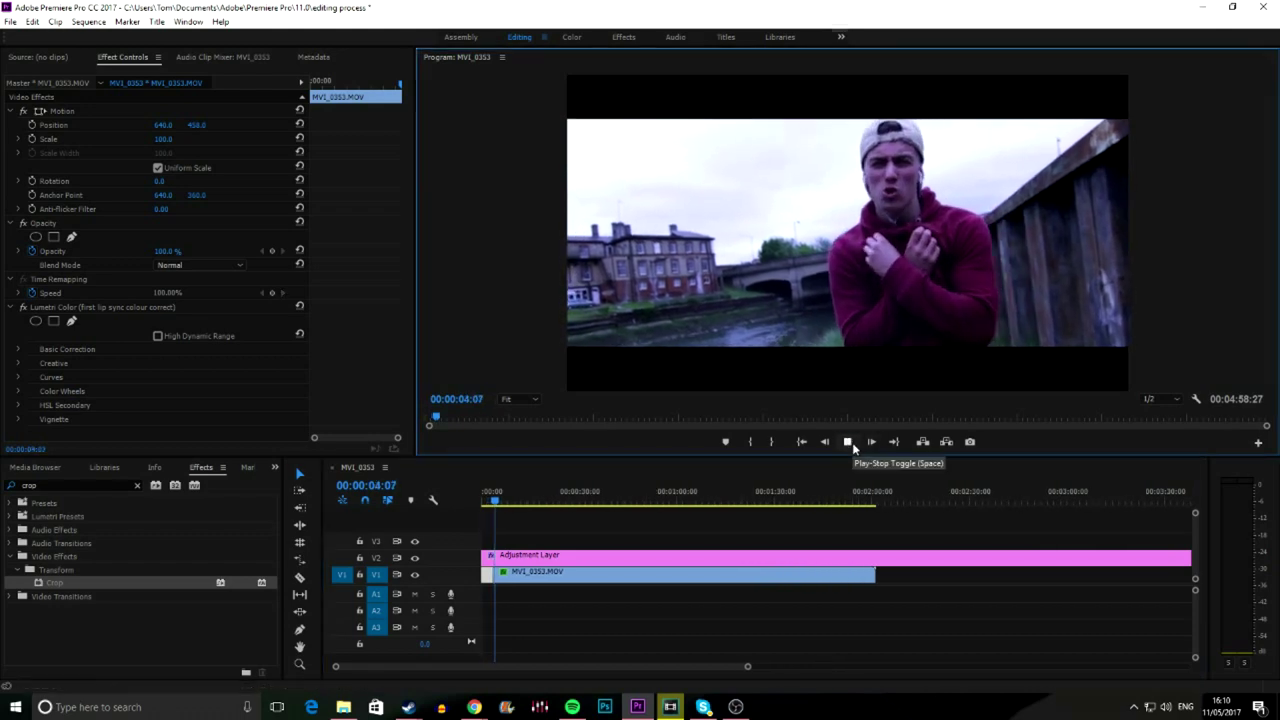
left_click(848, 442)
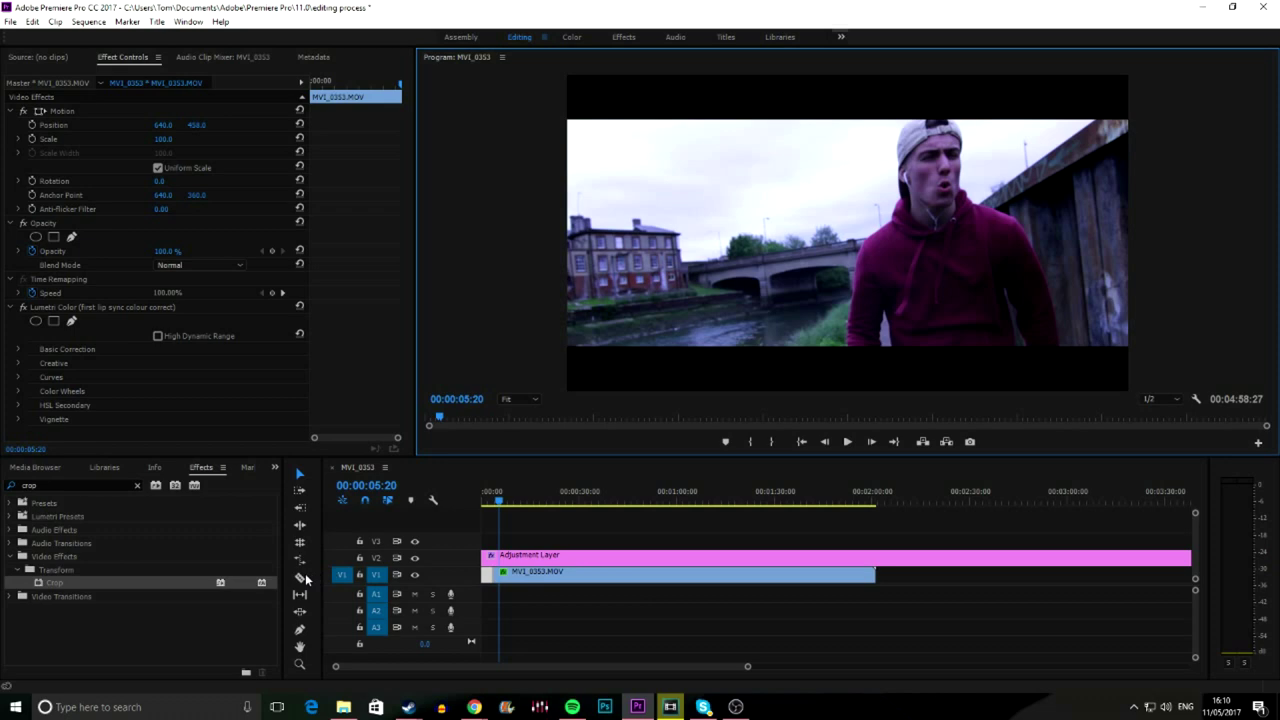
key("c")
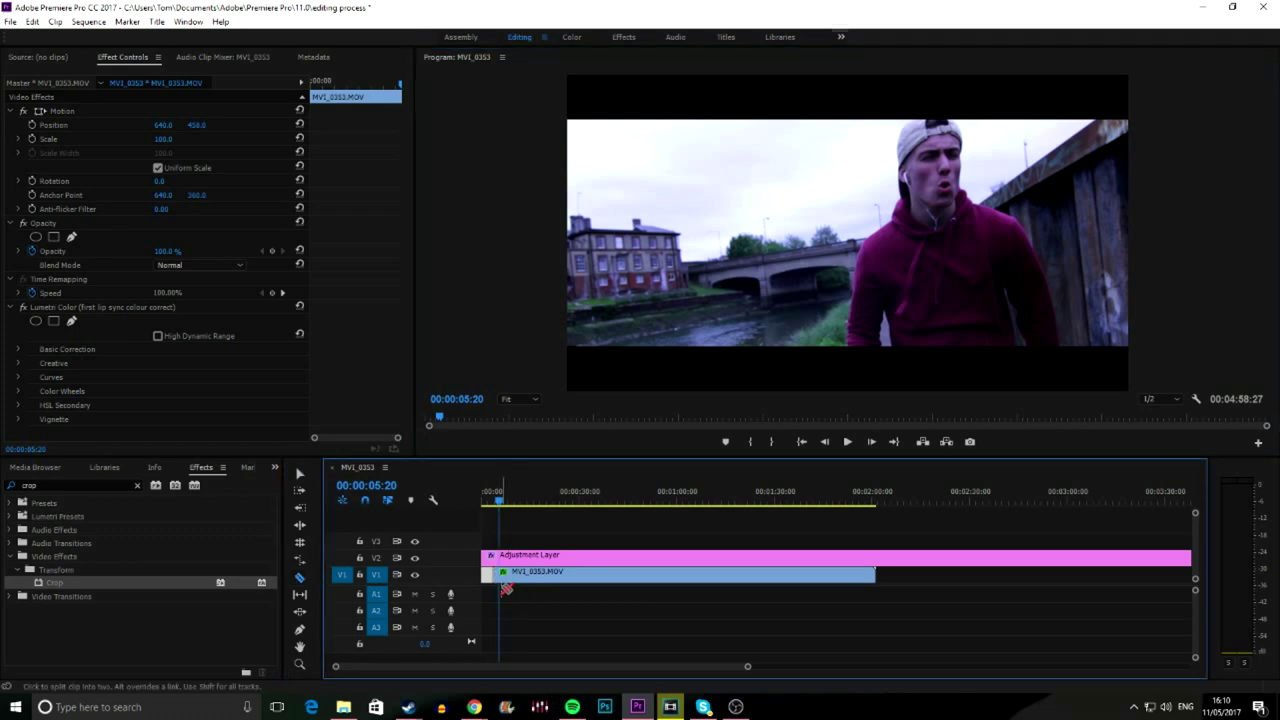
left_click(498, 578)
left_click(299, 474)
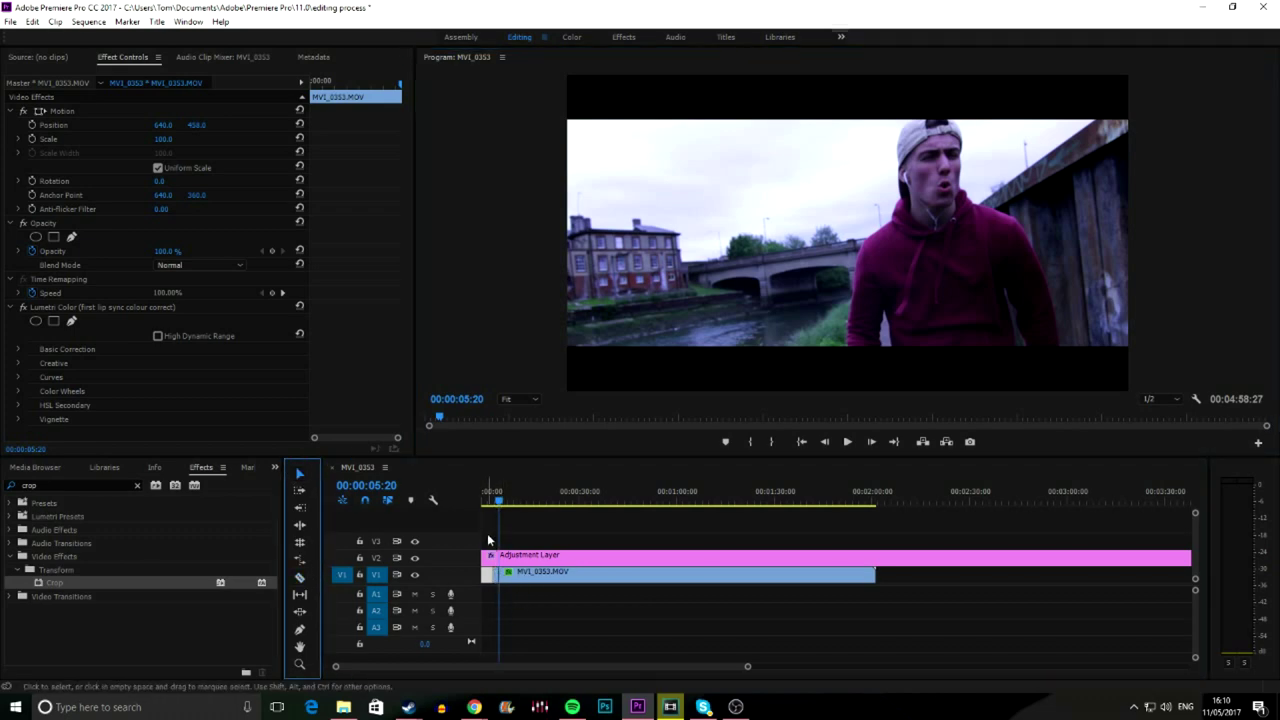
Examine the short MVI_0353.MOV segment between the two cuts by scrubbing through it
left_click(487, 533)
left_click_drag(496, 509, 497, 533)
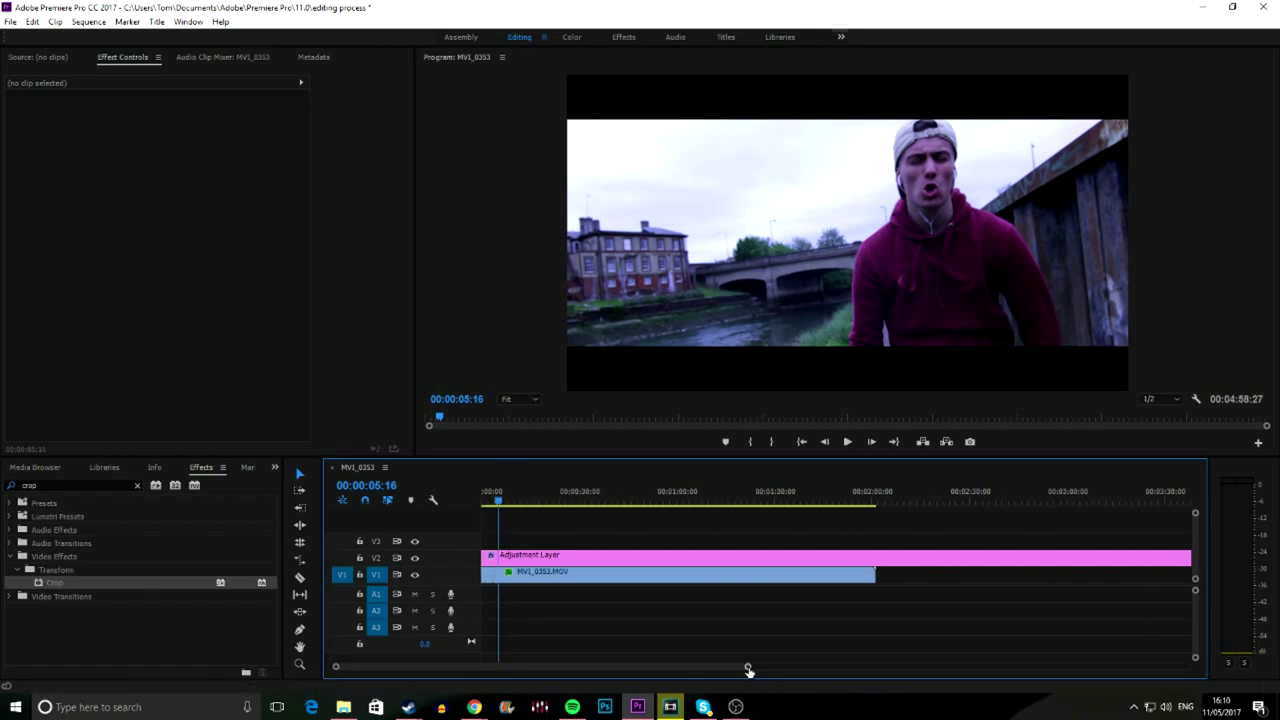
left_click_drag(748, 666, 457, 666)
left_click(621, 511)
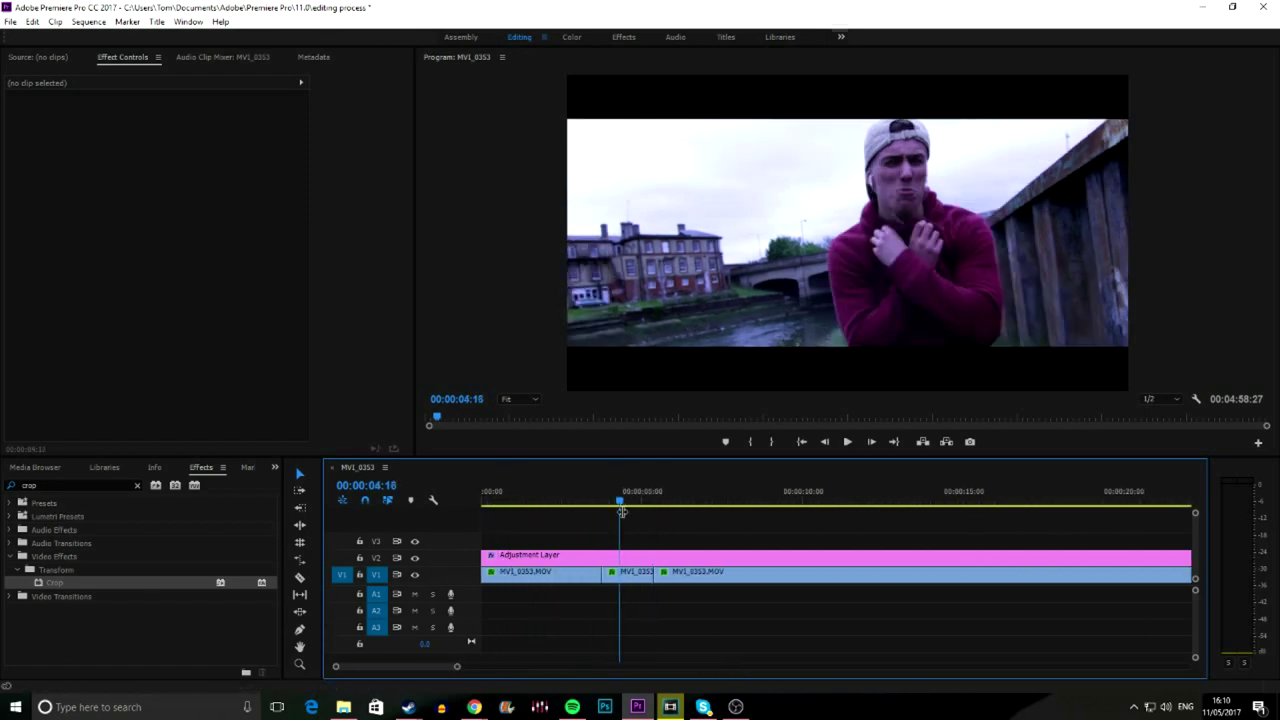
right_click(625, 578)
left_click(598, 503)
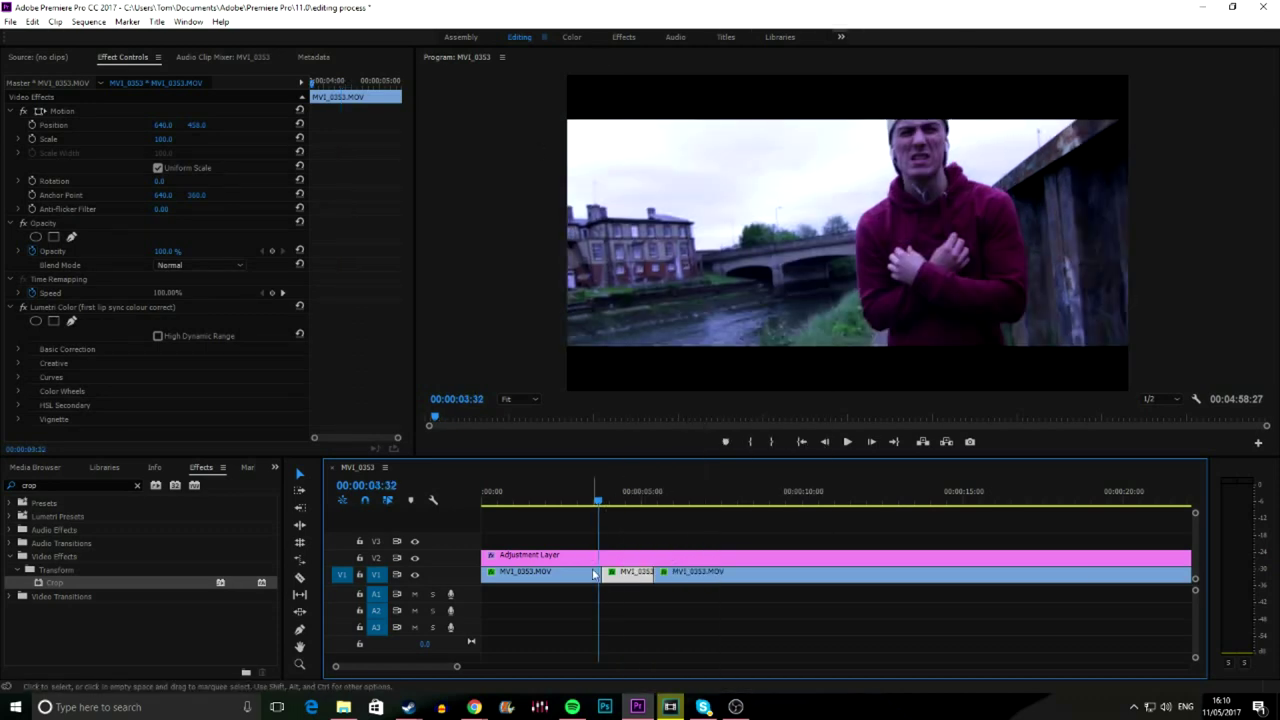
left_click(616, 500)
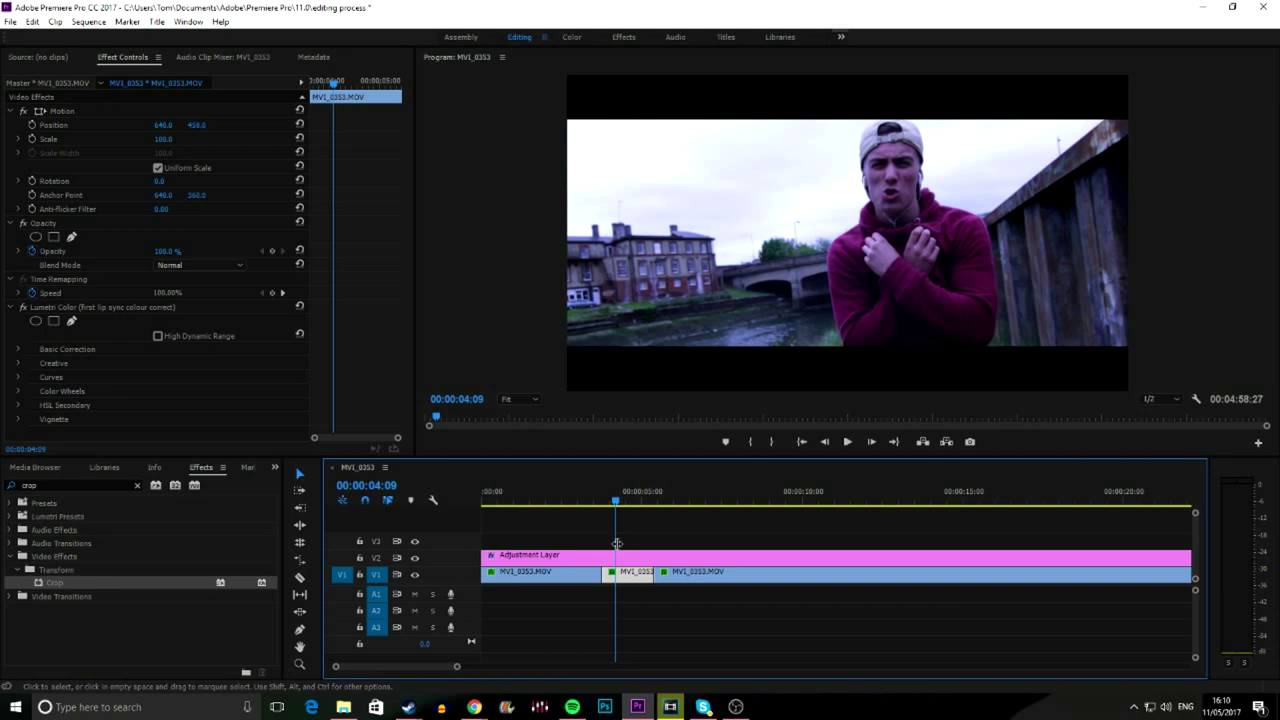
Replace the short middle segment with an After Effects composition, saving the new project as "sweater lines"
right_click(625, 574)
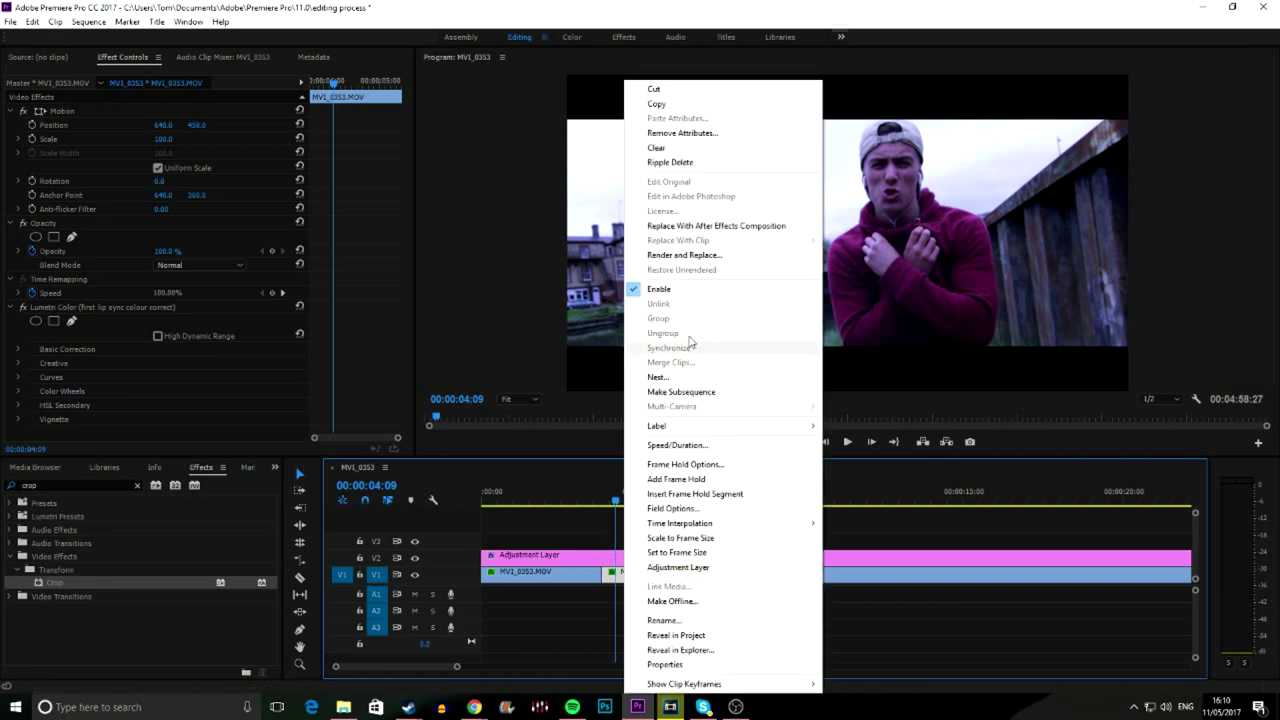
left_click(697, 228)
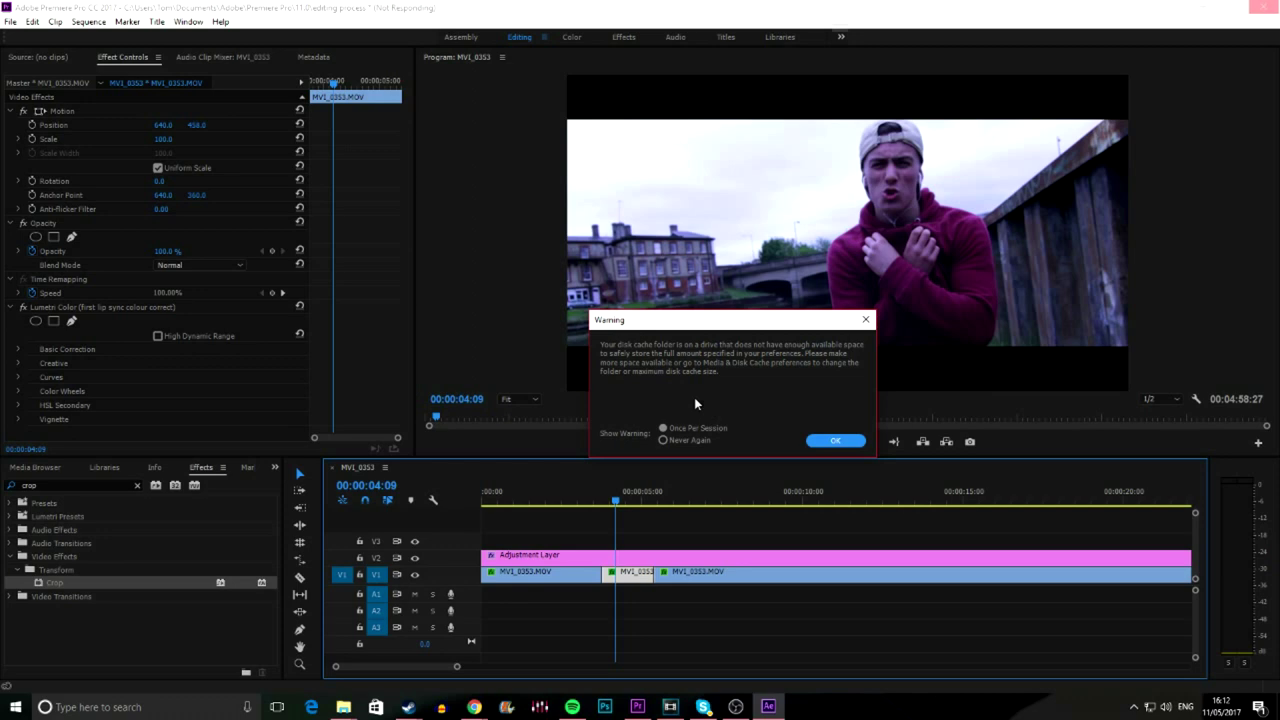
left_click(830, 443)
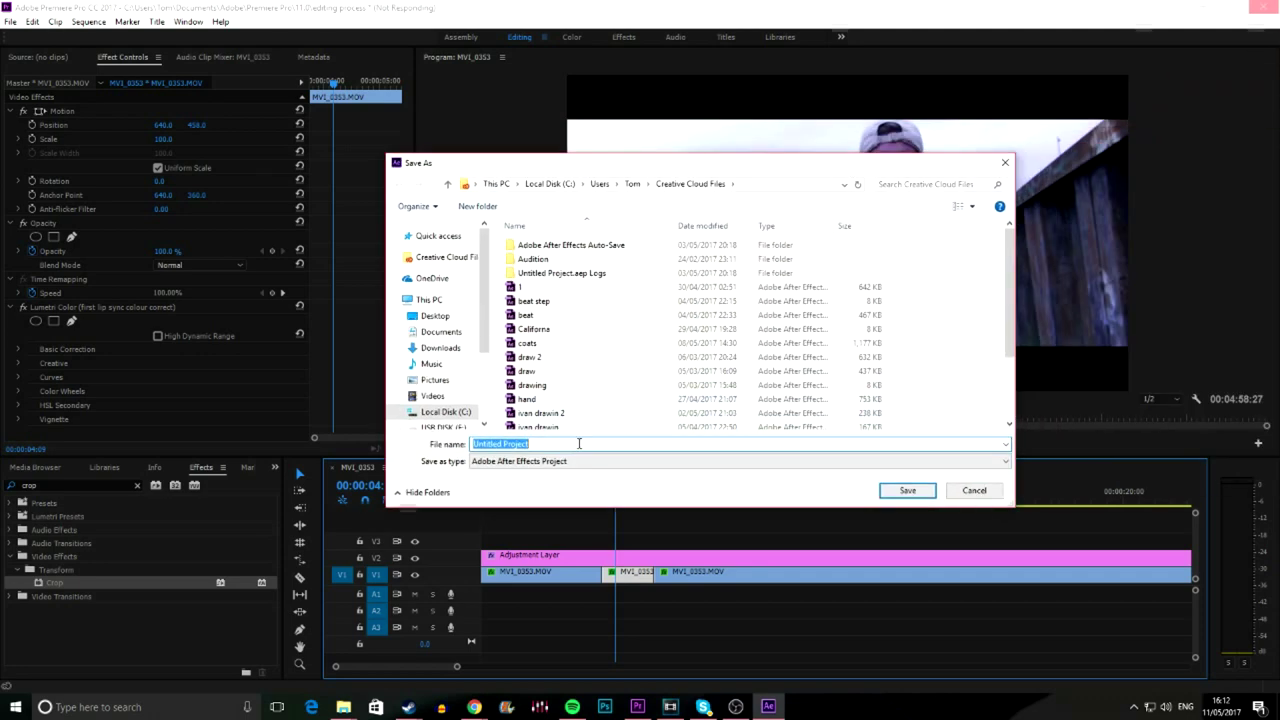
scroll(594, 366, "down", 2)
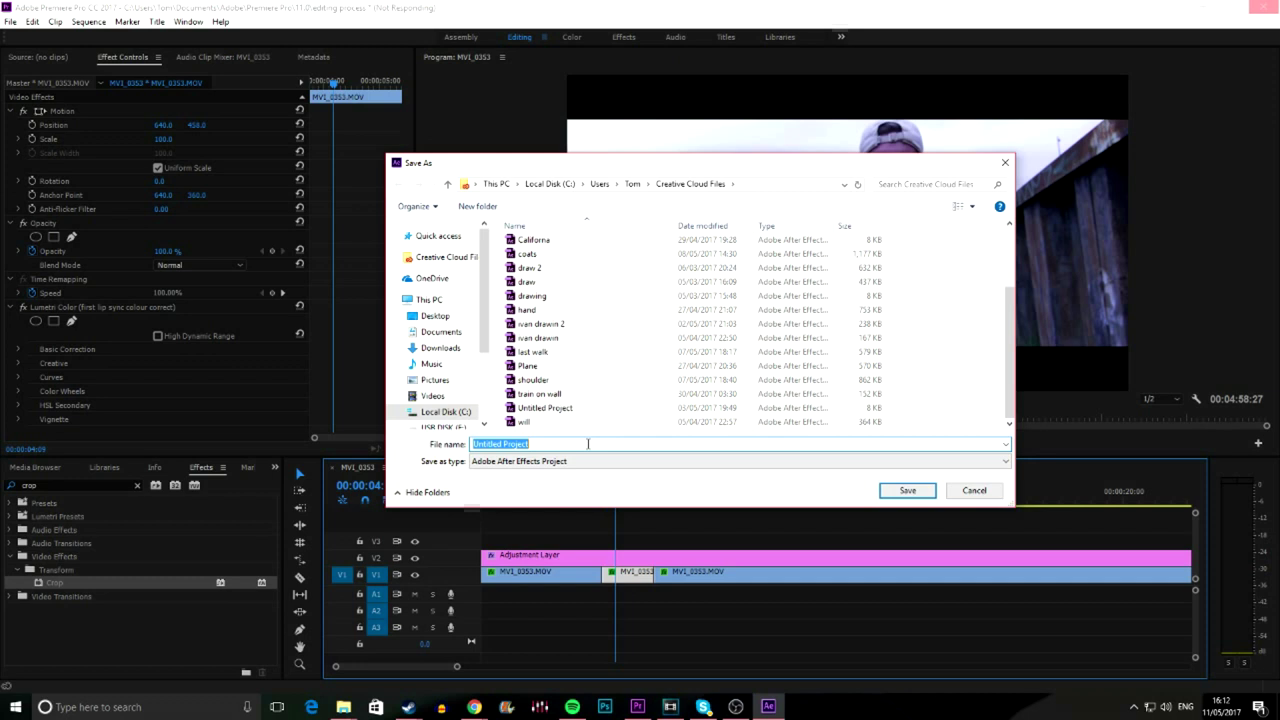
type("sweater lines")
key("Return")
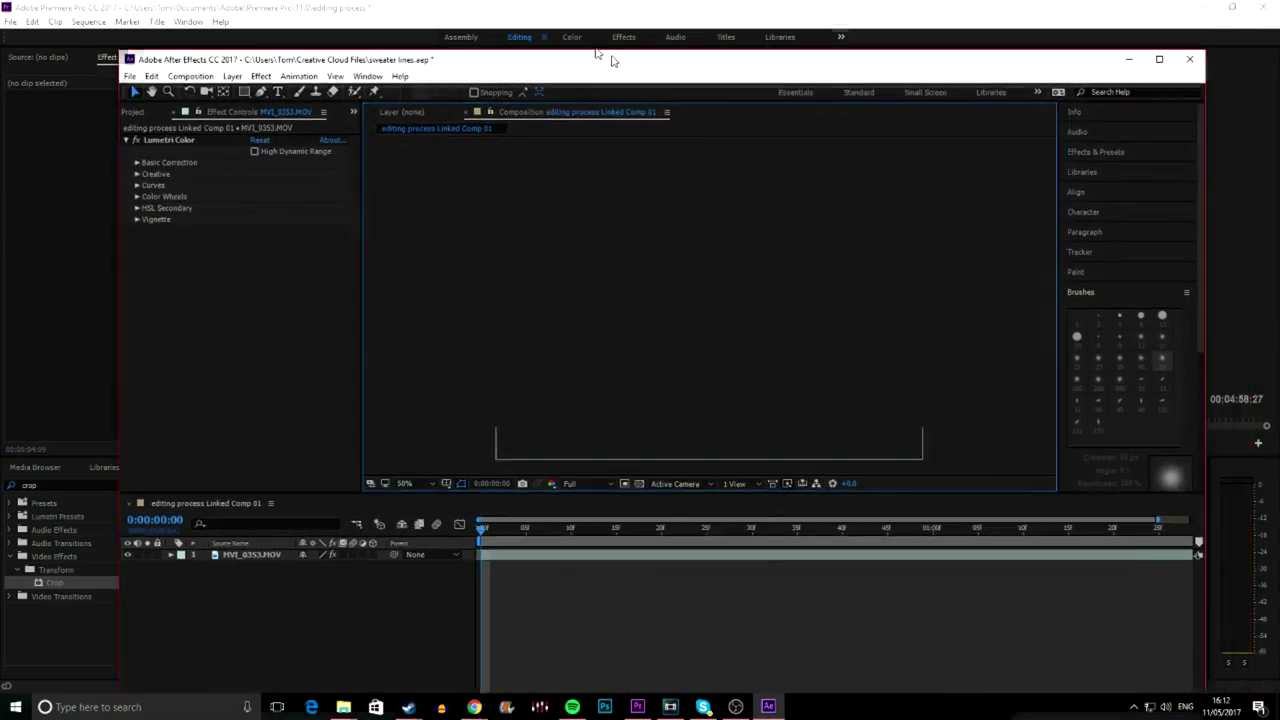
Maximise the After Effects window and open the MVI_0353.MOV layer for painting with the Brush tool
double_click(613, 60)
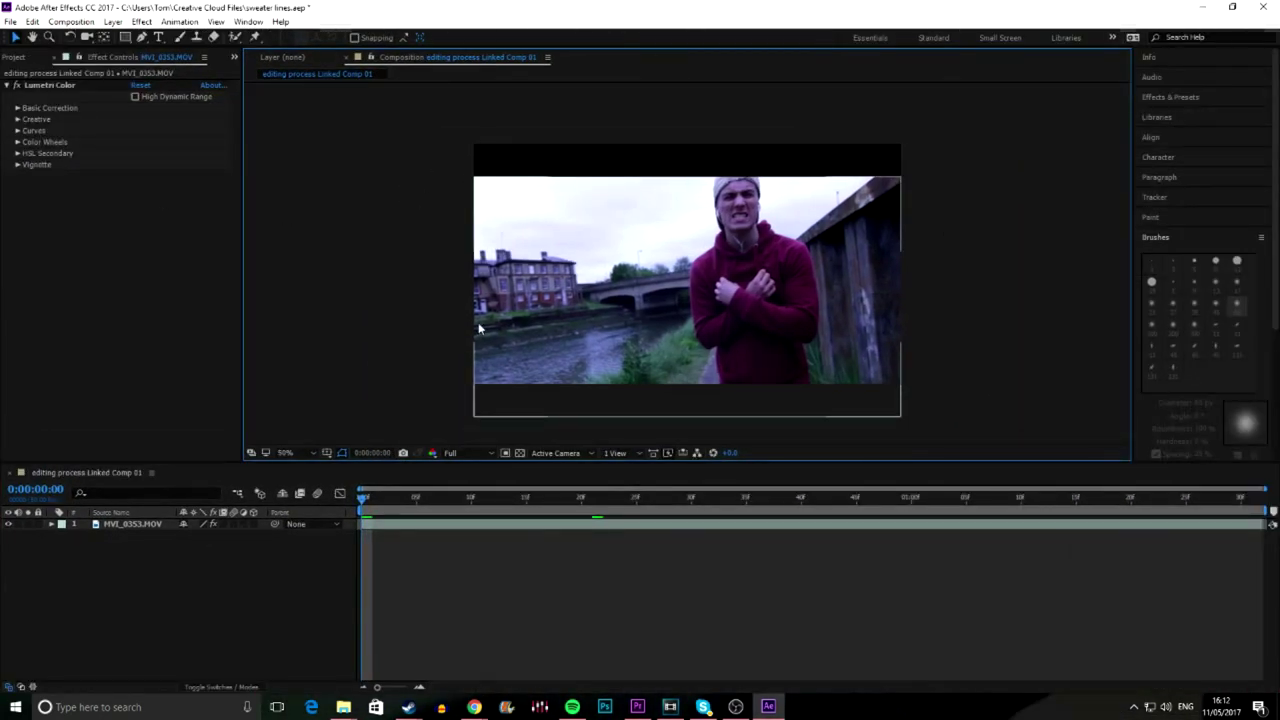
double_click(138, 524)
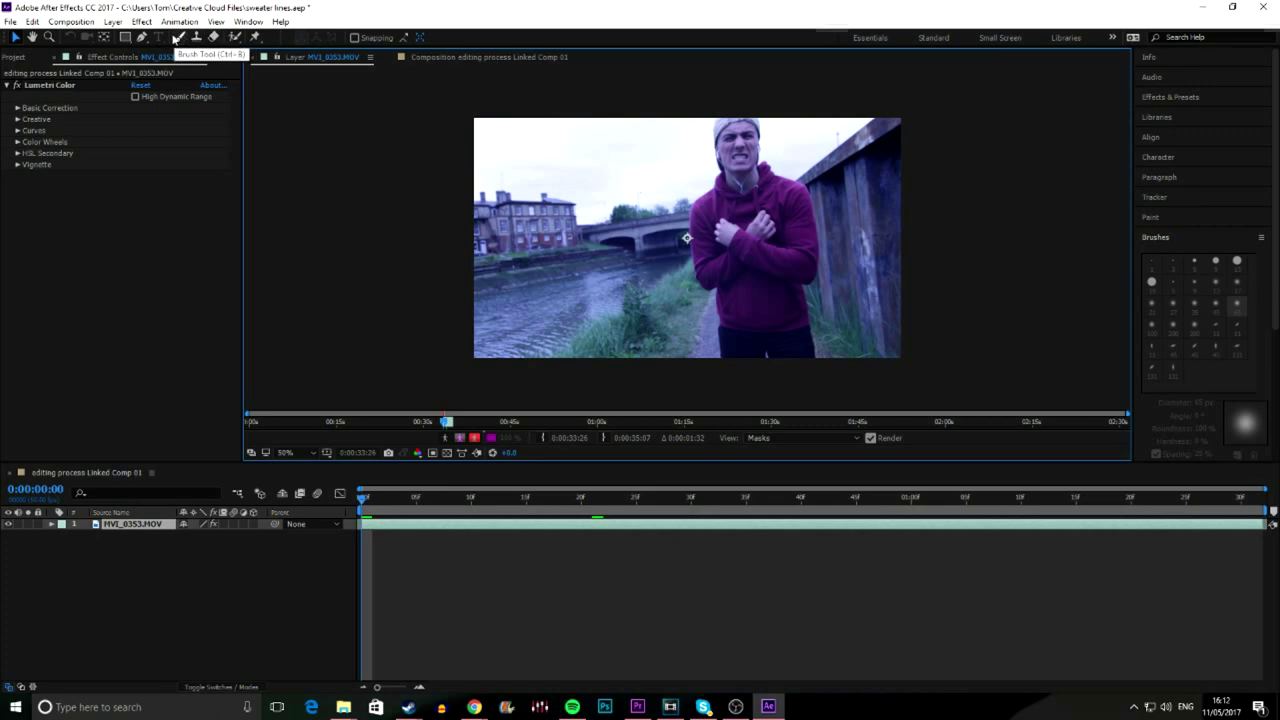
left_click(178, 37)
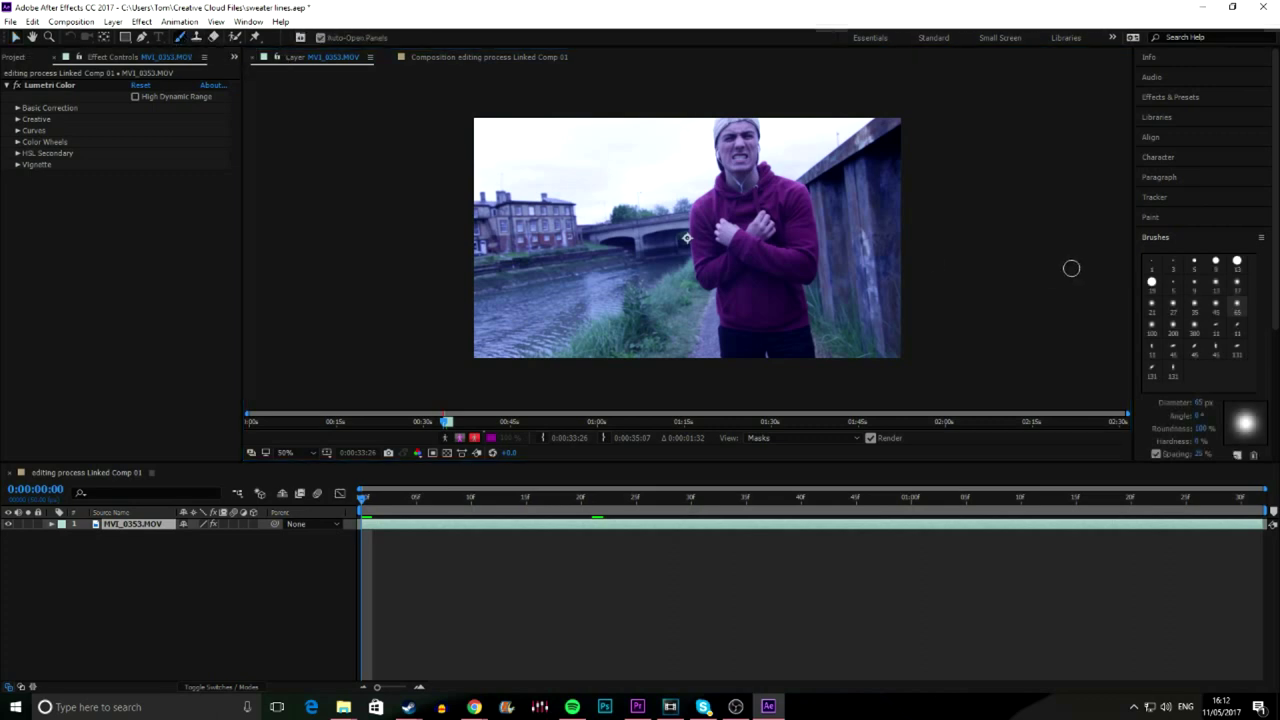
Try a hard 1 px brush with a test stroke over the river and undo the stroke
left_click(1217, 269)
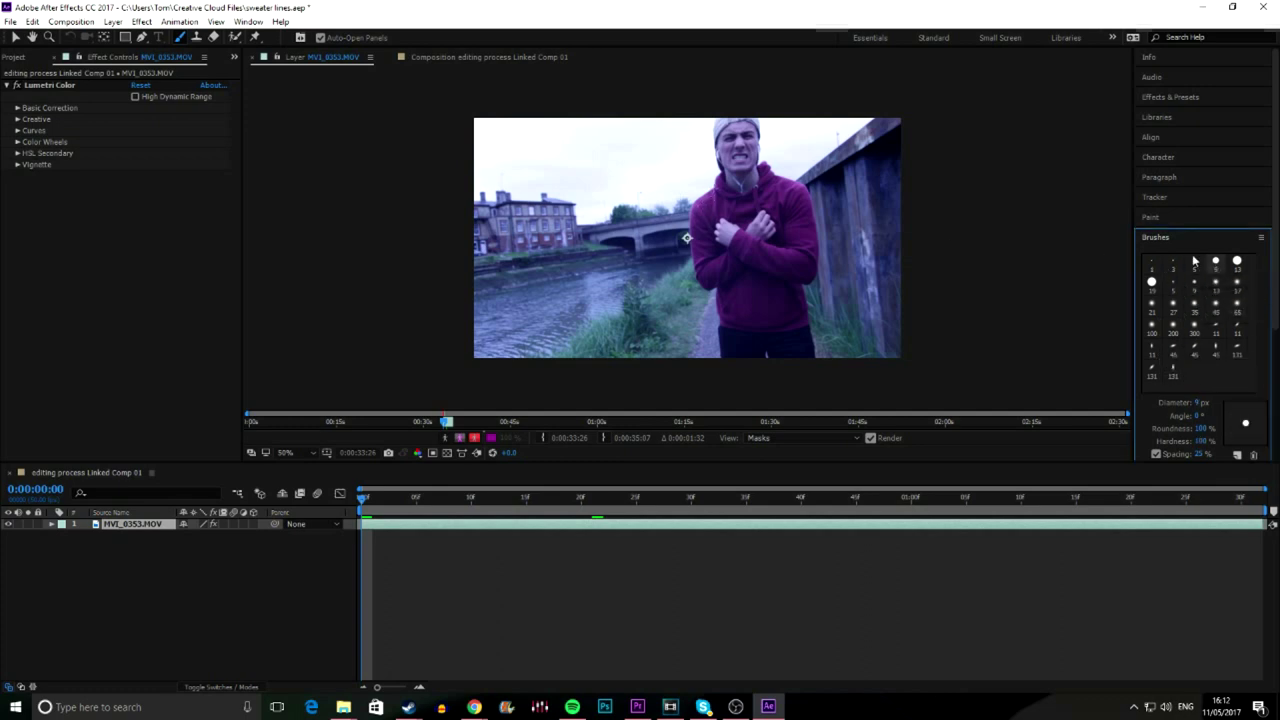
left_click(1237, 262)
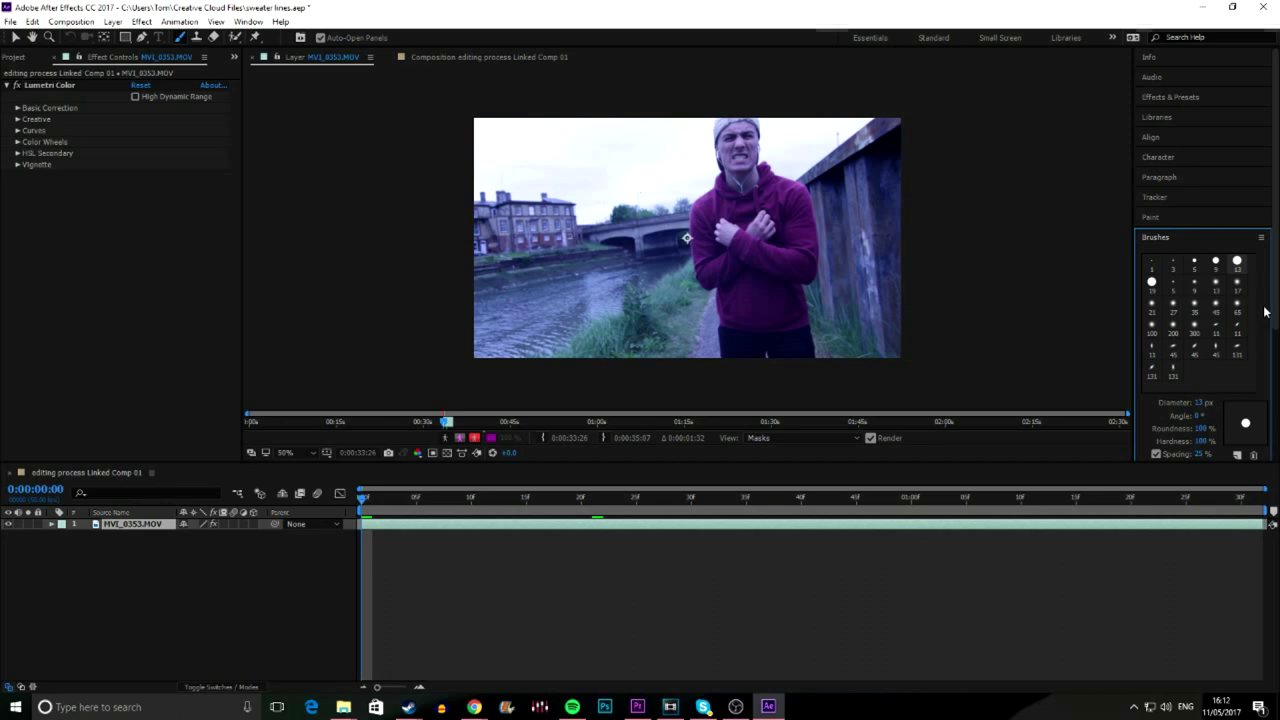
left_click(1151, 262)
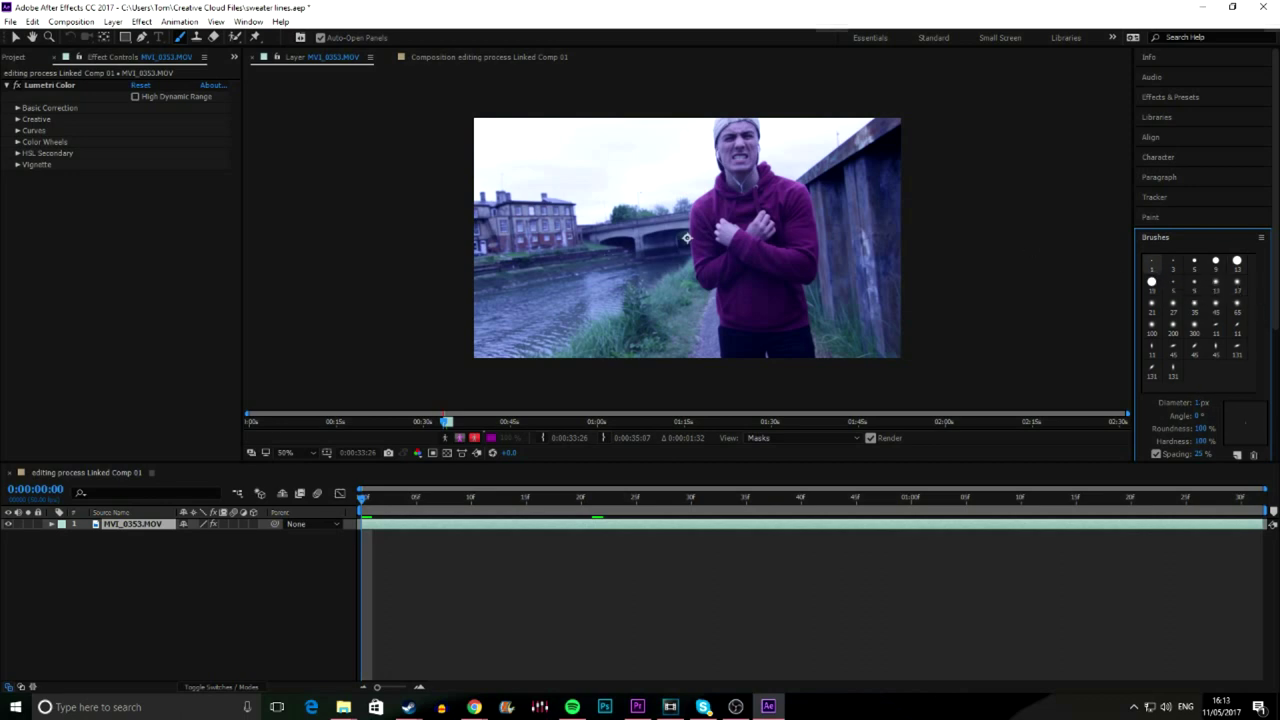
left_click_drag(547, 265, 598, 240)
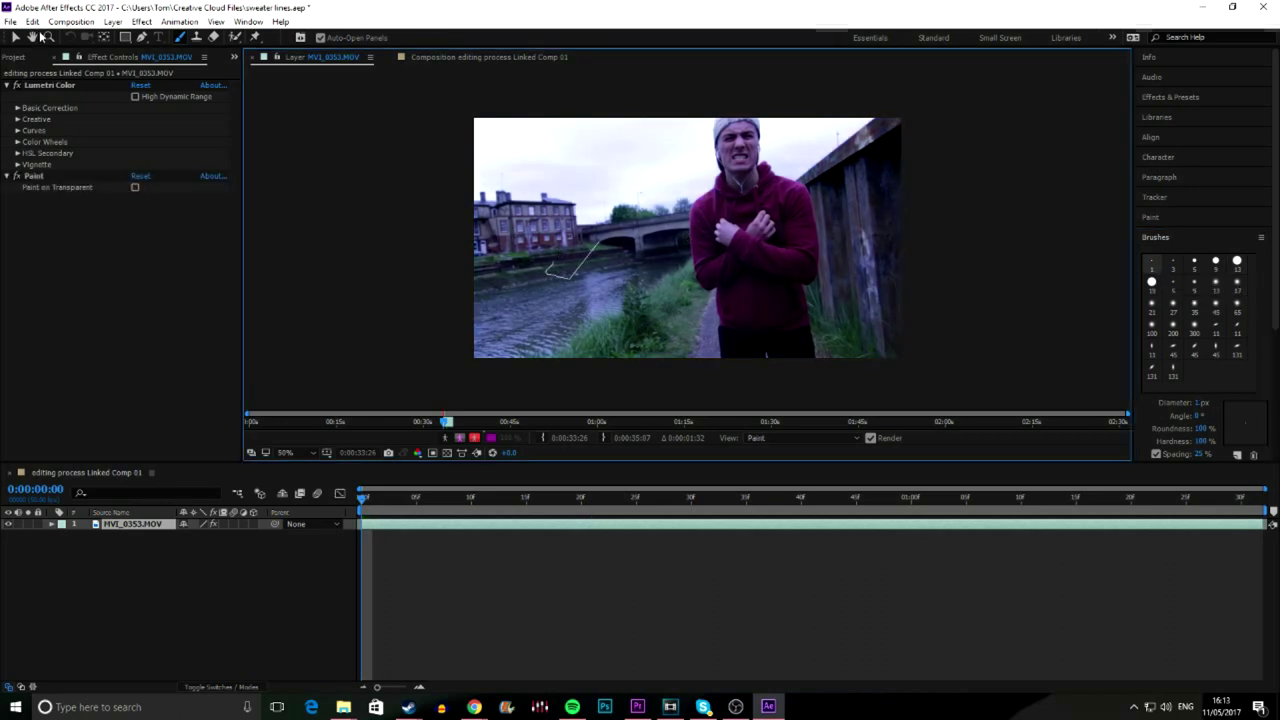
left_click(32, 21)
left_click(50, 33)
Try a hard 13 px brush with a stroke beside the man's shoulder and undo the stroke
left_click(1237, 262)
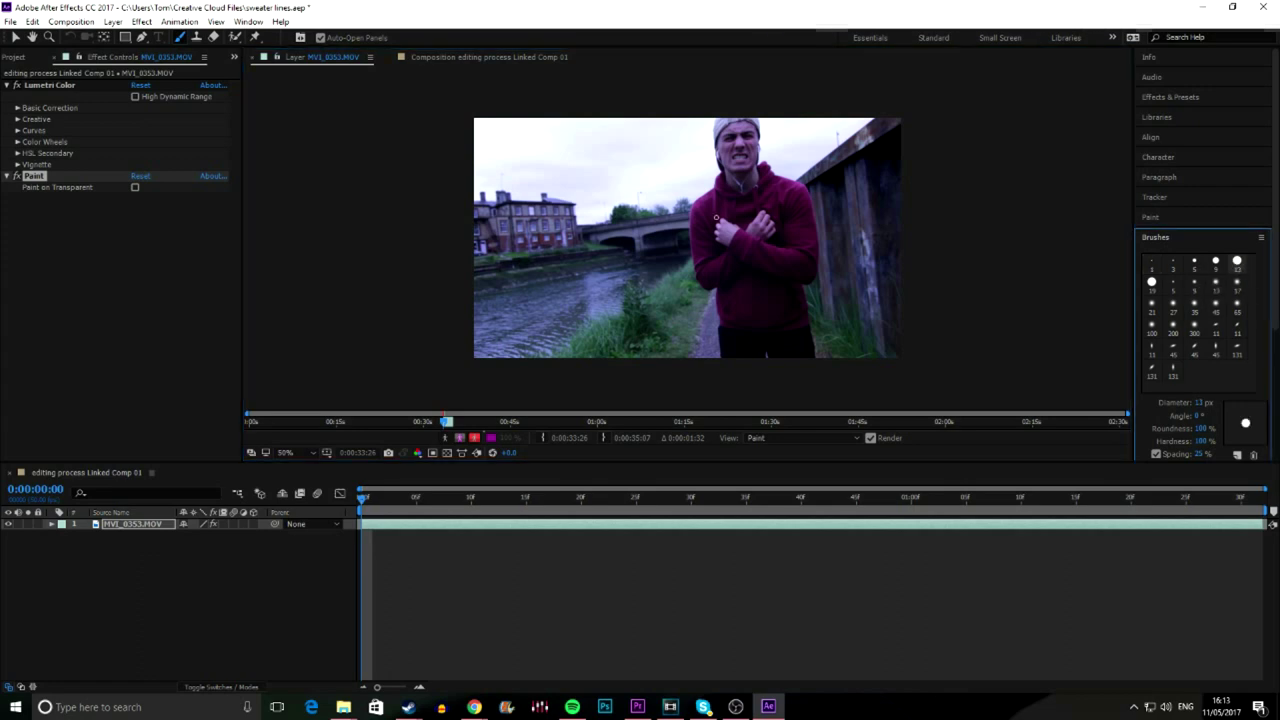
left_click_drag(712, 192, 677, 224)
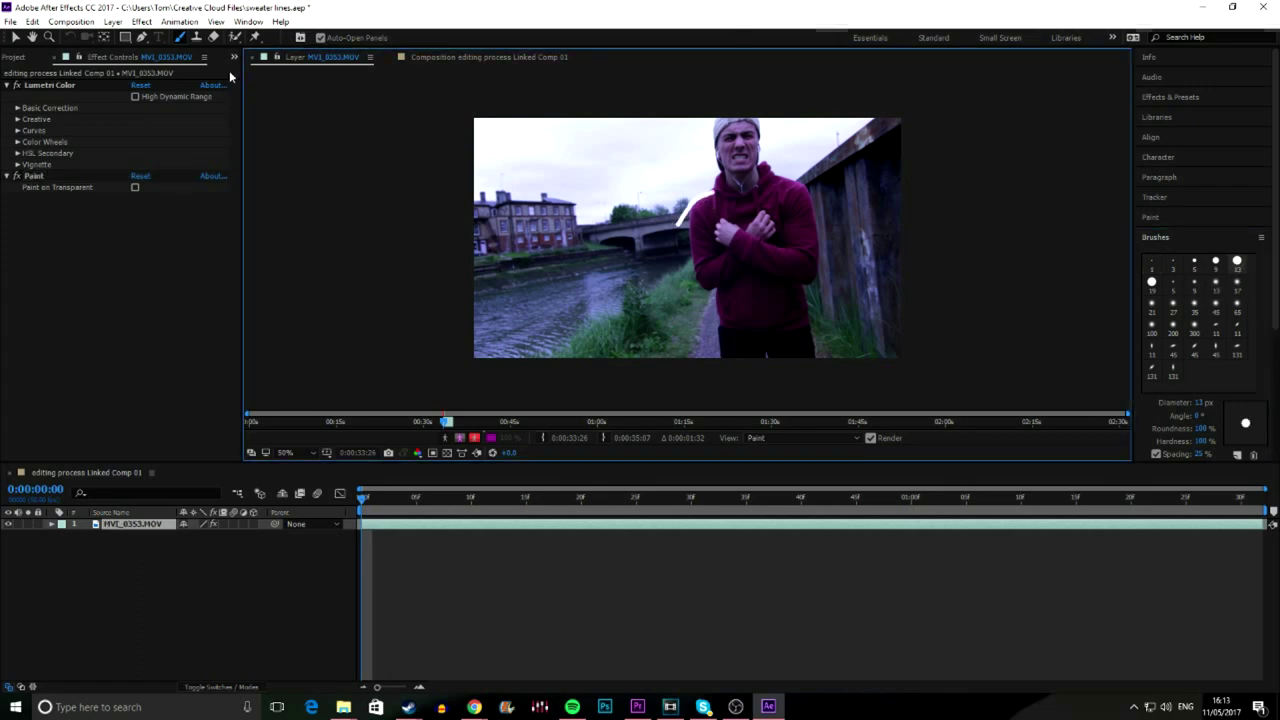
left_click(32, 21)
left_click(50, 33)
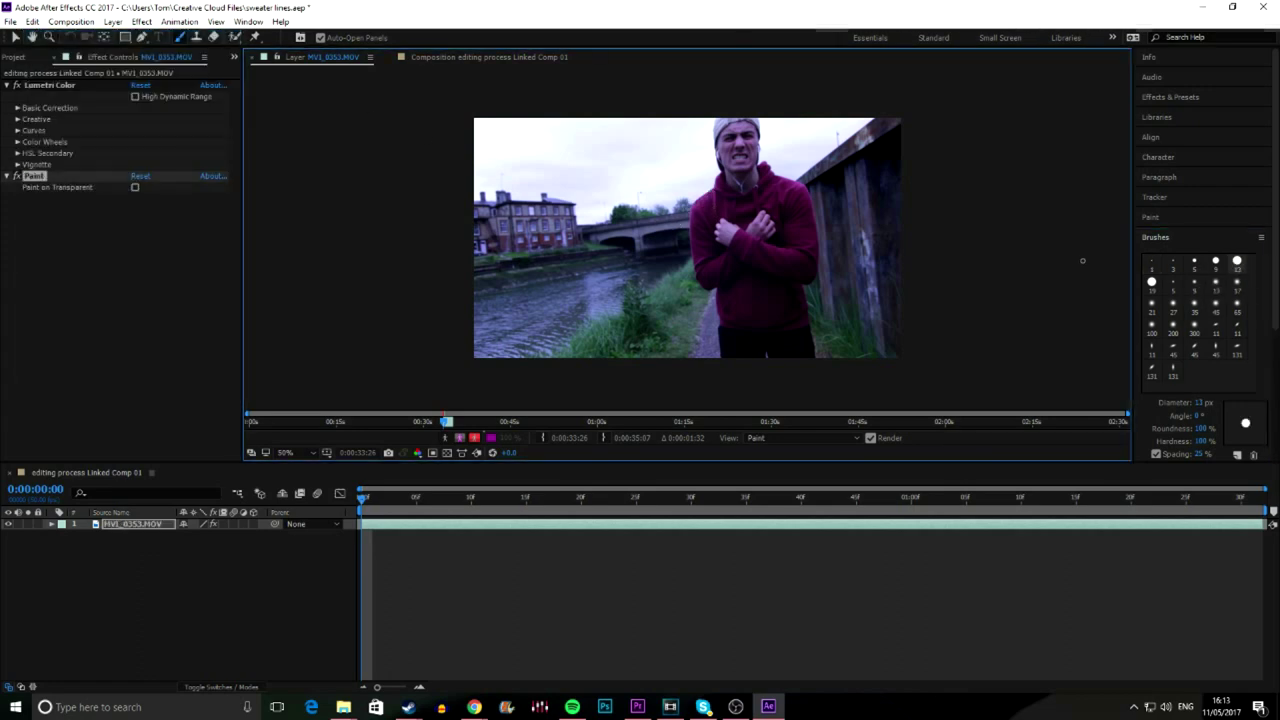
Paint white outlines down both sides of the man's hoodie on the first frame with a hard 19 px brush
left_click(1151, 282)
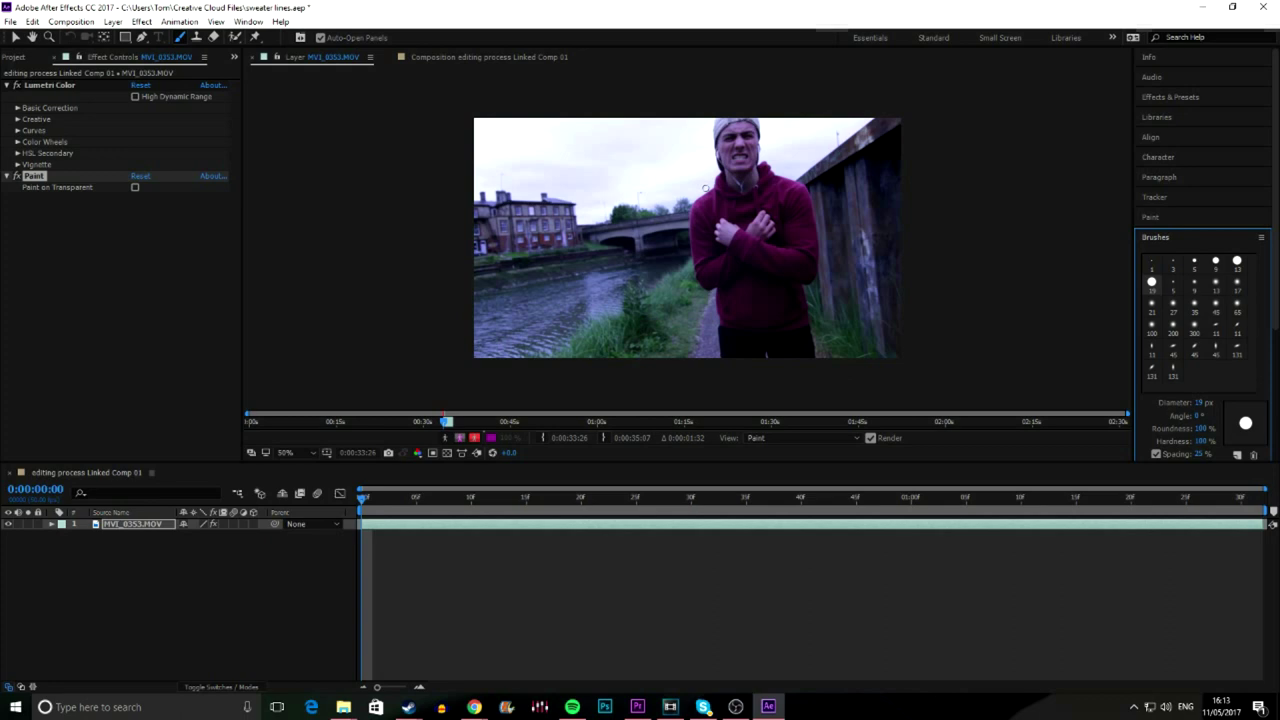
scroll(716, 190, "up", 2)
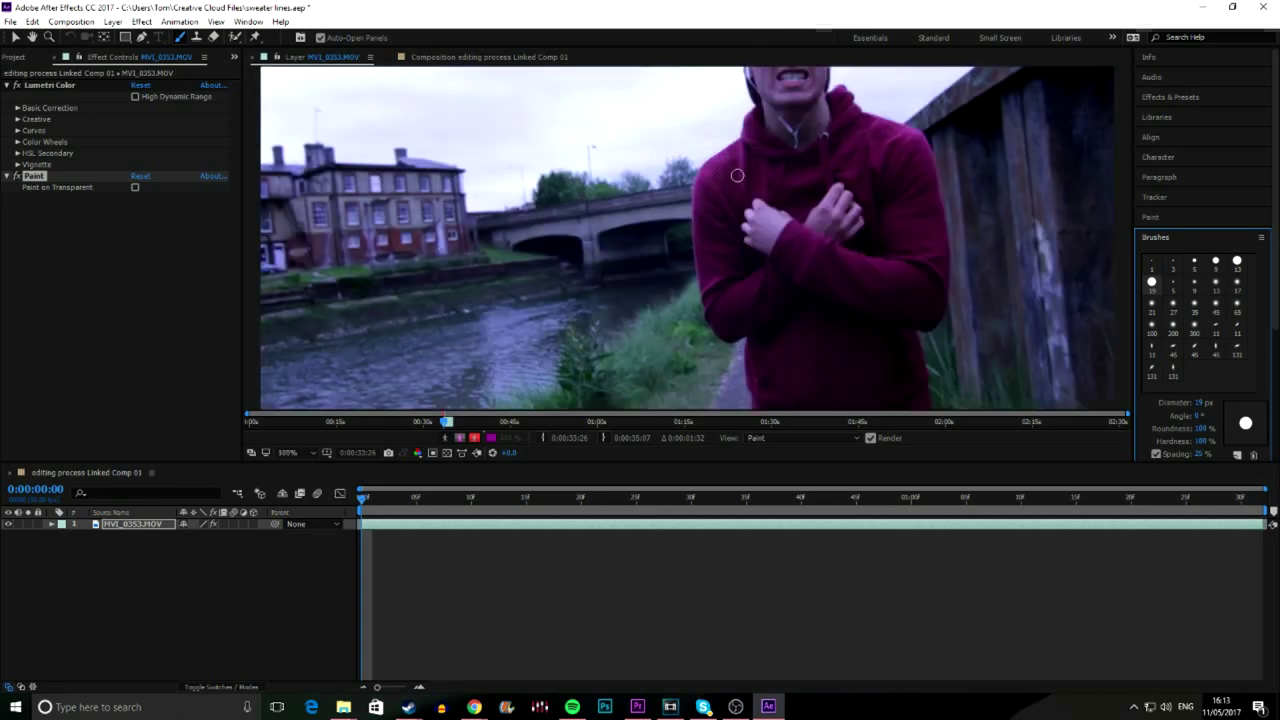
scroll(737, 175, "down", 2)
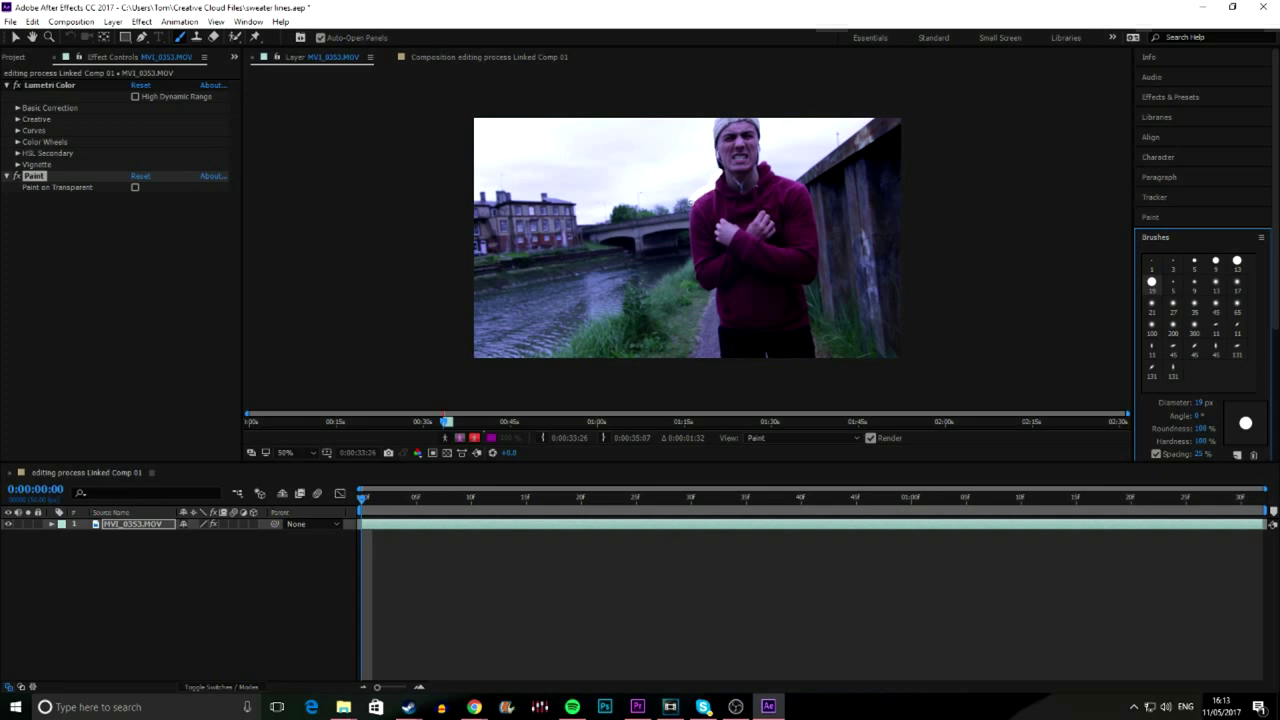
mouse_move(688, 228)
left_mouse_down()
mouse_move(694, 282)
mouse_move(717, 314)
left_mouse_up()
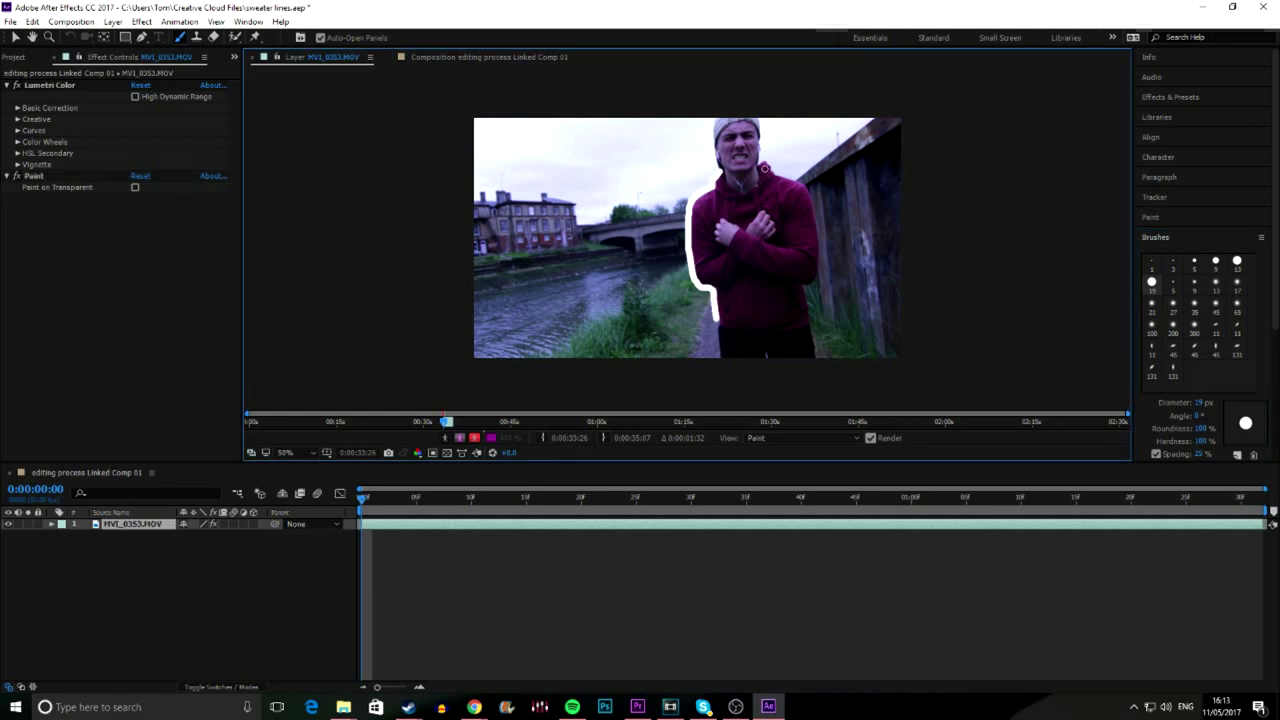
mouse_move(760, 165)
left_mouse_down()
mouse_move(791, 181)
mouse_move(812, 245)
mouse_move(808, 306)
left_mouse_up()
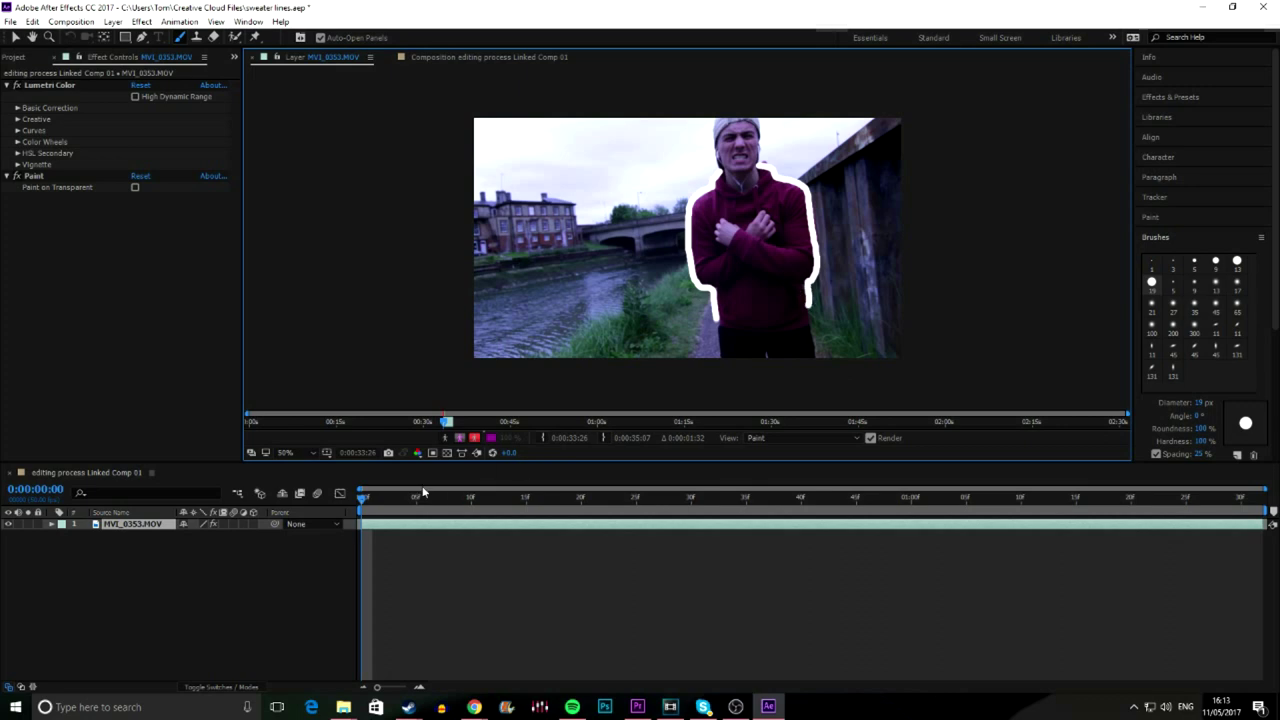
Outline both sides of the hoodie in white on frame 0:00:00:01, undoing and repainting any unsatisfactory strokes
left_click(372, 500)
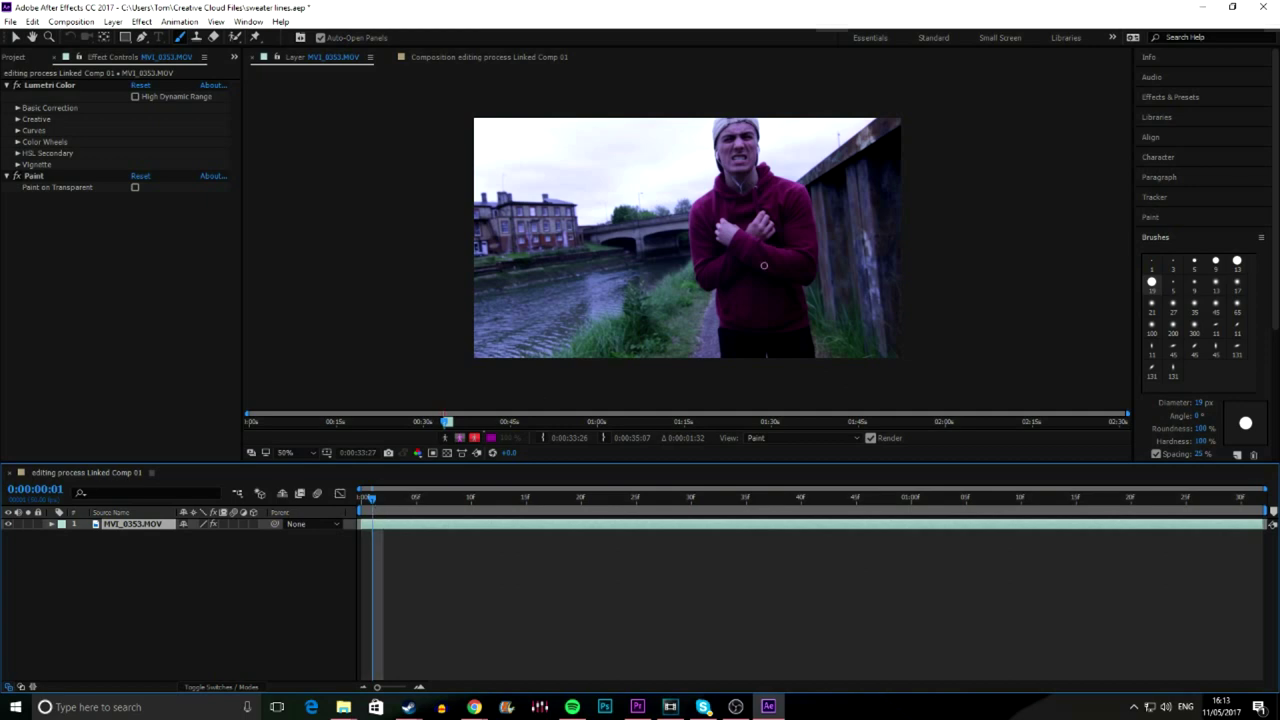
scroll(740, 263, "up", 2)
key("comma")
key("comma")
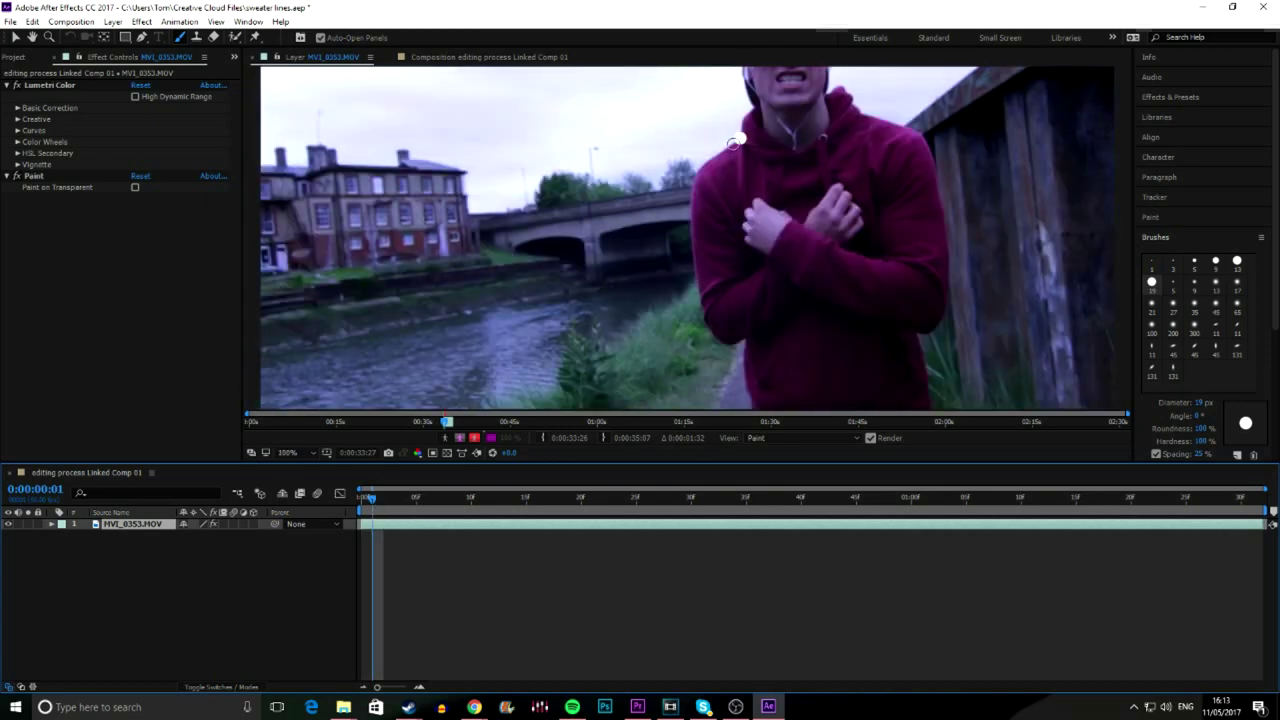
left_click_drag(697, 167, 683, 255)
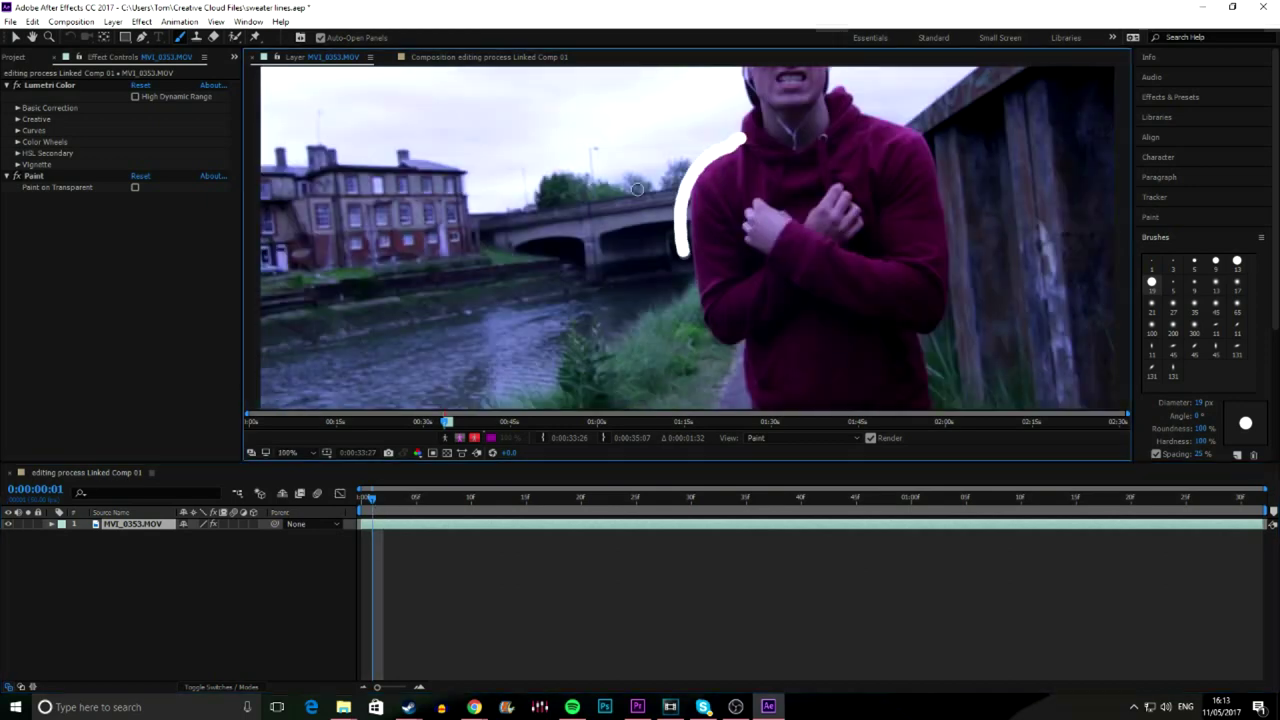
left_click(36, 22)
left_click(60, 34)
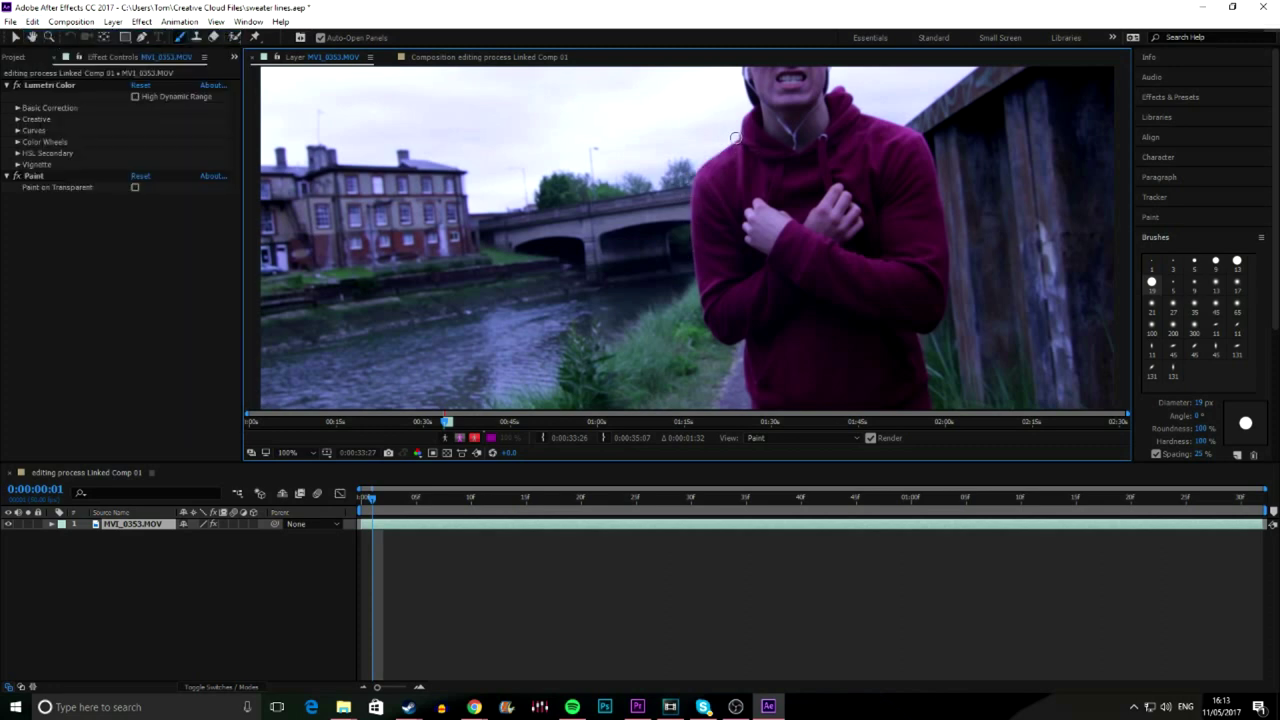
mouse_move(736, 137)
left_mouse_down()
mouse_move(688, 188)
mouse_move(691, 256)
mouse_move(757, 402)
left_mouse_up()
mouse_move(858, 105)
left_mouse_down()
mouse_move(933, 148)
mouse_move(936, 198)
left_mouse_up()
left_click(55, 21)
left_click(60, 34)
mouse_move(862, 112)
left_mouse_down()
mouse_move(928, 334)
mouse_move(928, 389)
left_mouse_up()
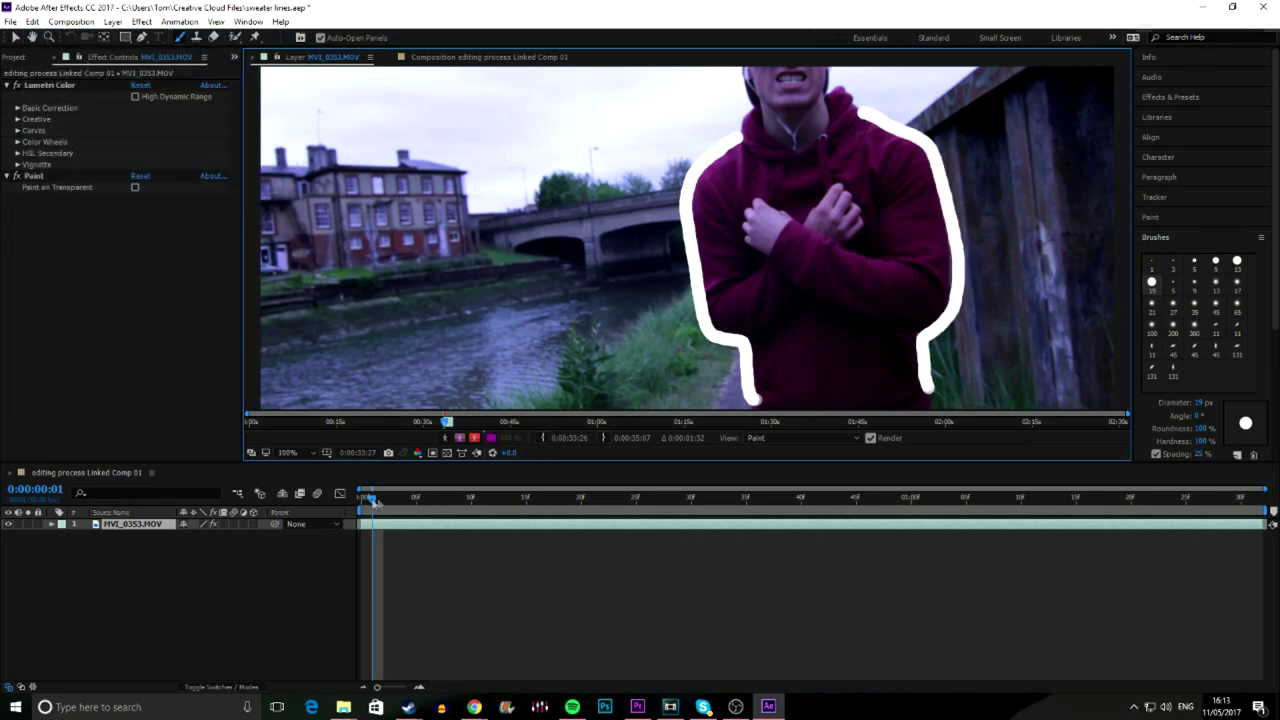
Paint the hoodie outline down both sides on frame 0:00:00:02, undoing any stray stroke
left_click_drag(374, 501, 384, 501)
mouse_move(744, 125)
left_mouse_down()
mouse_move(686, 187)
mouse_move(697, 310)
mouse_move(686, 237)
mouse_move(753, 404)
left_mouse_up()
left_click(32, 21)
left_click(60, 34)
scroll(753, 400, "down", 1)
mouse_move(769, 168)
left_mouse_down()
mouse_move(817, 212)
mouse_move(808, 330)
left_mouse_up()
Move to frame 0:00:00:03 and paint the white outline along the hoodie's river side, from the collar to the waist
left_click_drag(384, 500, 394, 520)
scroll(730, 222, "up", 2)
scroll(750, 200, "down", 1)
mouse_move(752, 112)
left_mouse_down()
mouse_move(679, 210)
mouse_move(731, 344)
left_mouse_up()
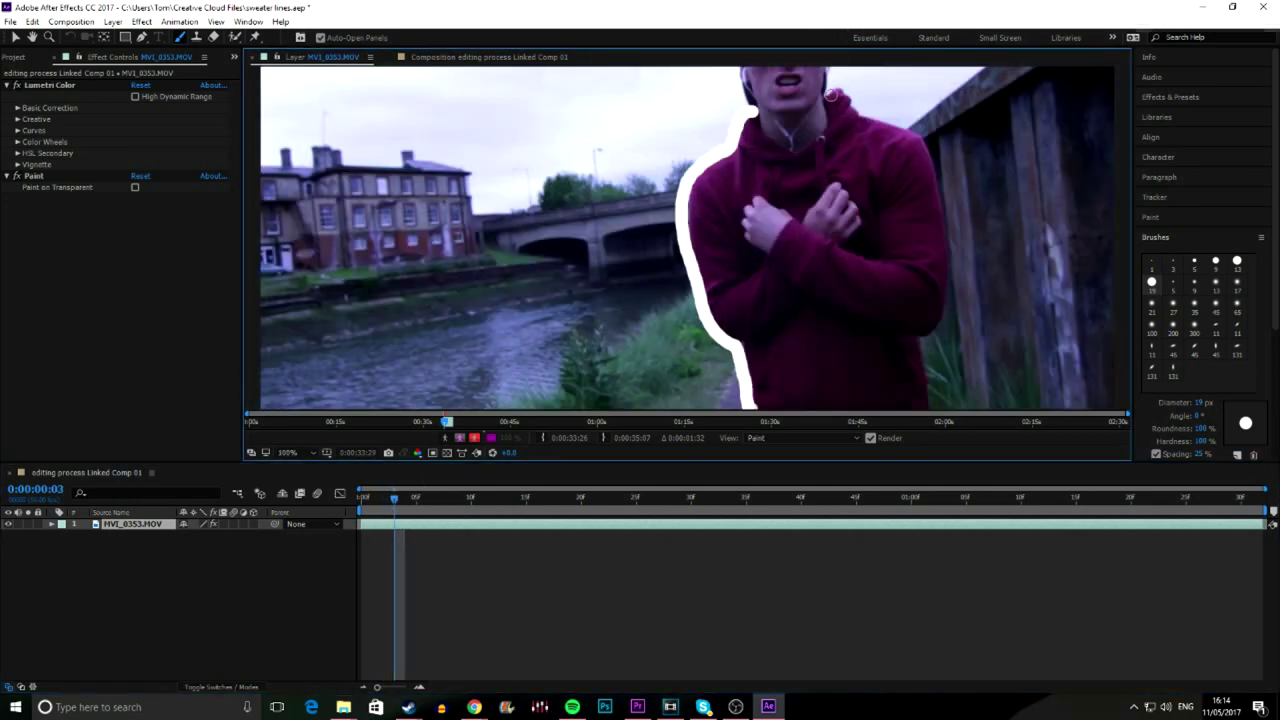
Continue the white hoodie outline frame by frame on frames 0:00:00:04 to 0:00:00:06
key("Page_Down")
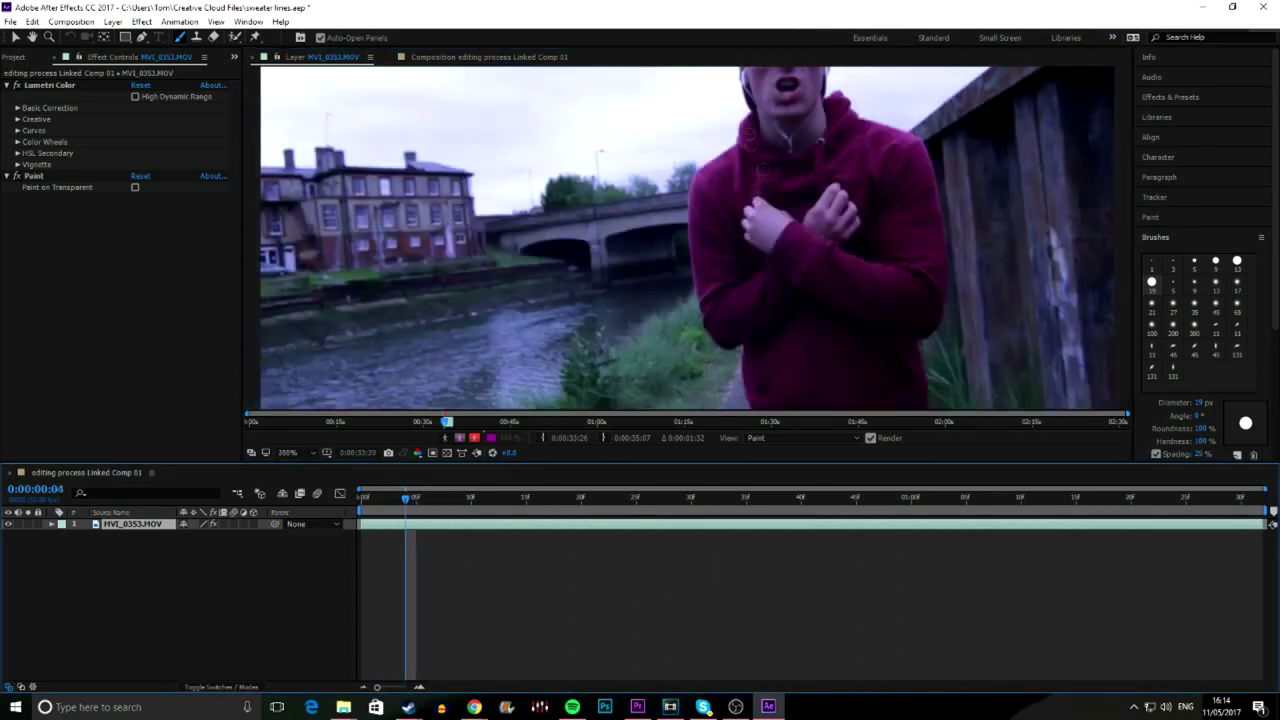
left_click_drag(840, 86, 940, 160)
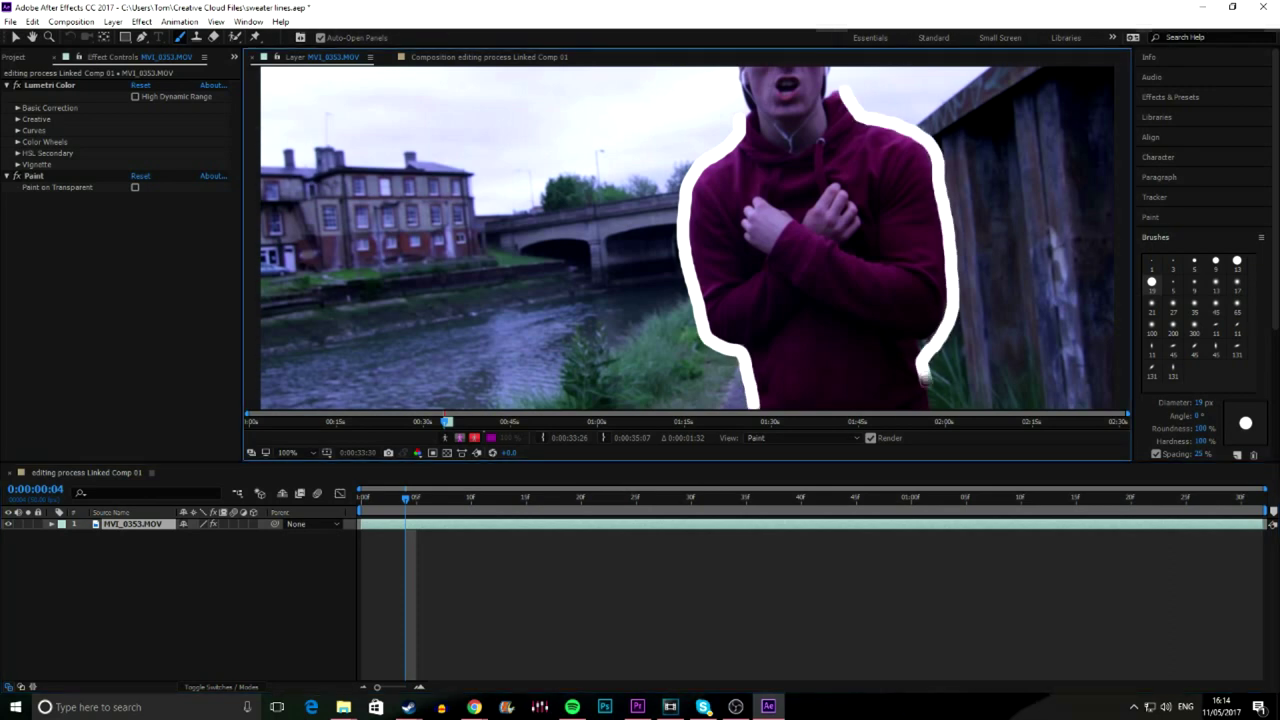
key("Page_Down")
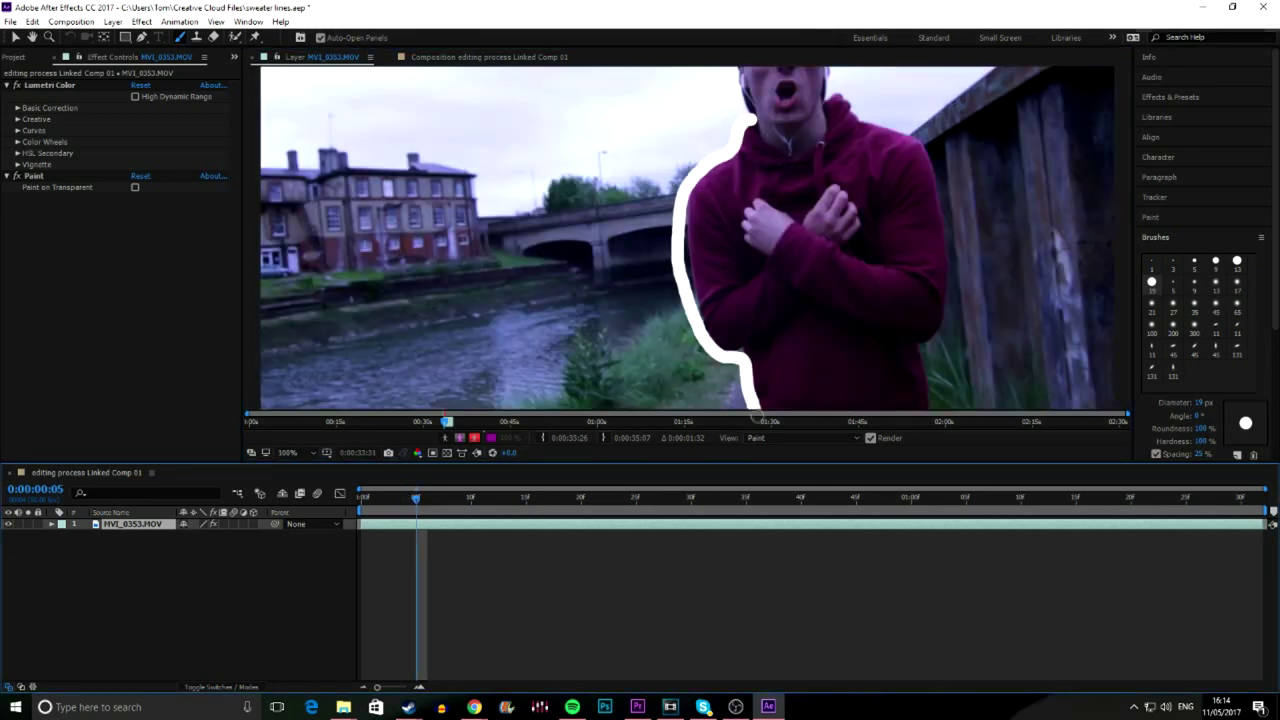
left_click_drag(852, 114, 940, 225)
key("Page_Down")
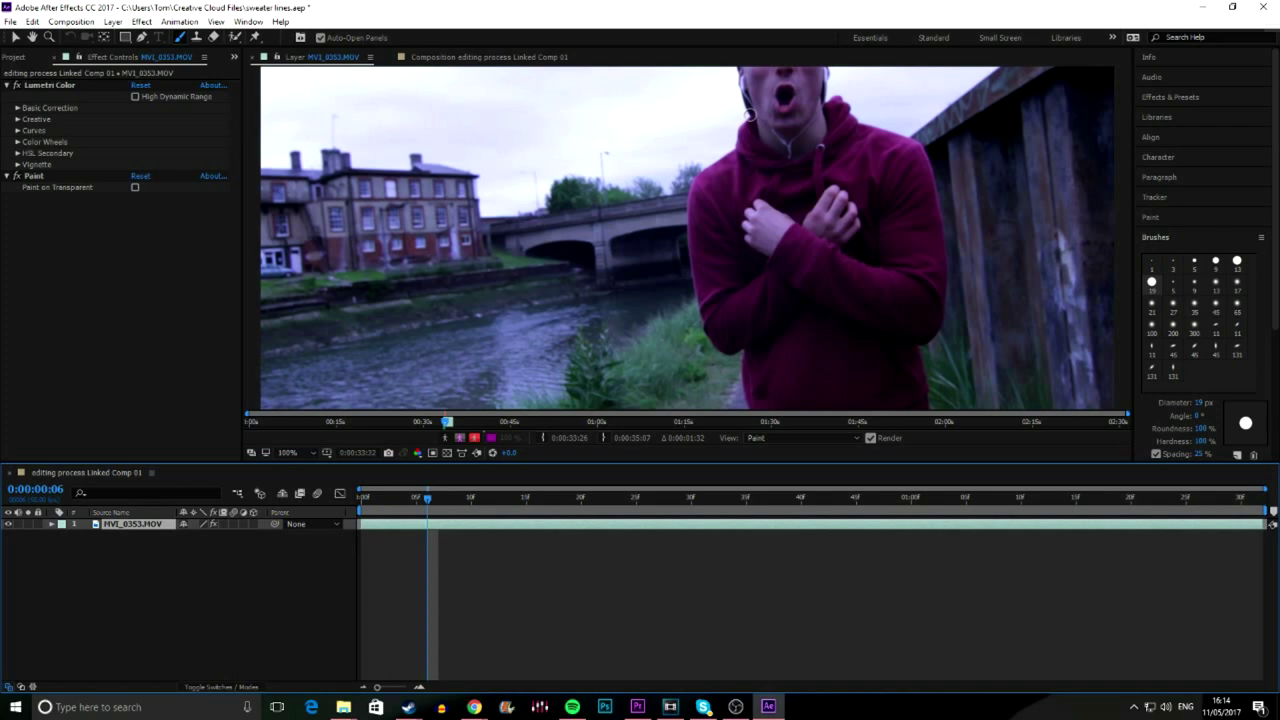
left_click_drag(686, 270, 760, 406)
left_click_drag(938, 232, 940, 340)
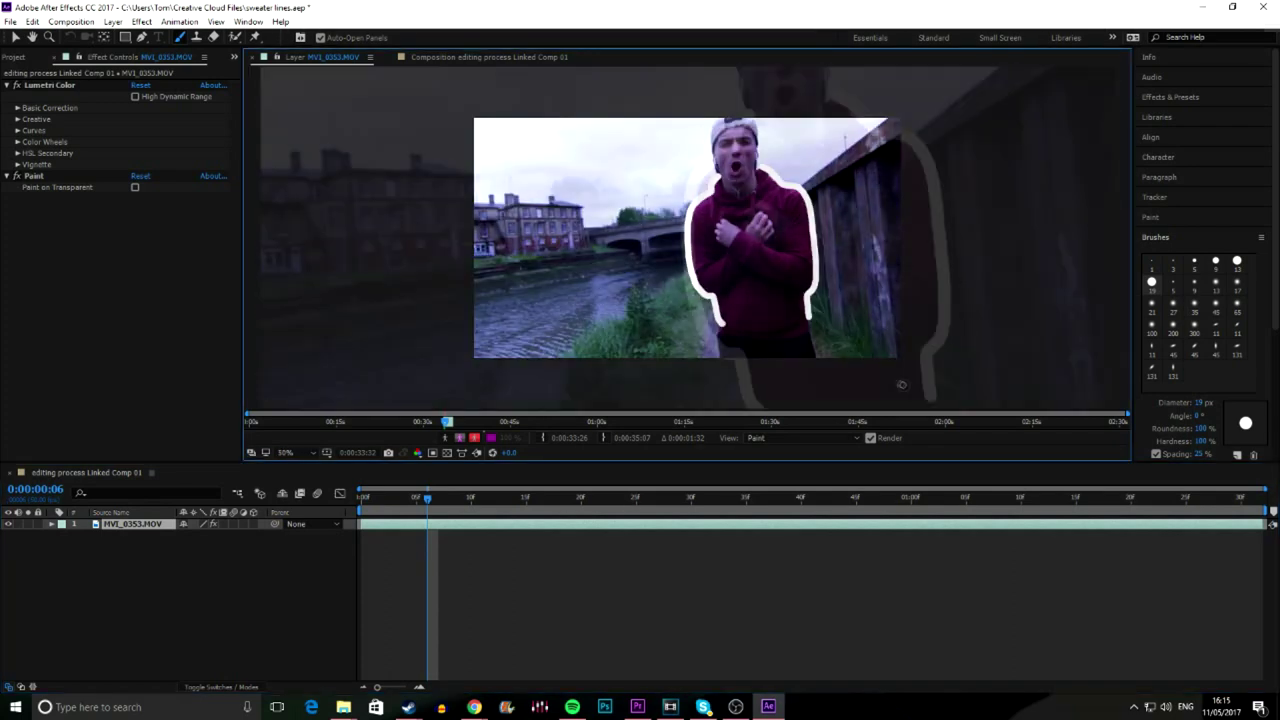
Scrub through the painted frames and expand the MVI_0353.MOV layer's Paint effect to show its individual brush strokes
mouse_move(428, 498)
left_mouse_down()
mouse_move(431, 529)
mouse_move(357, 551)
left_mouse_up()
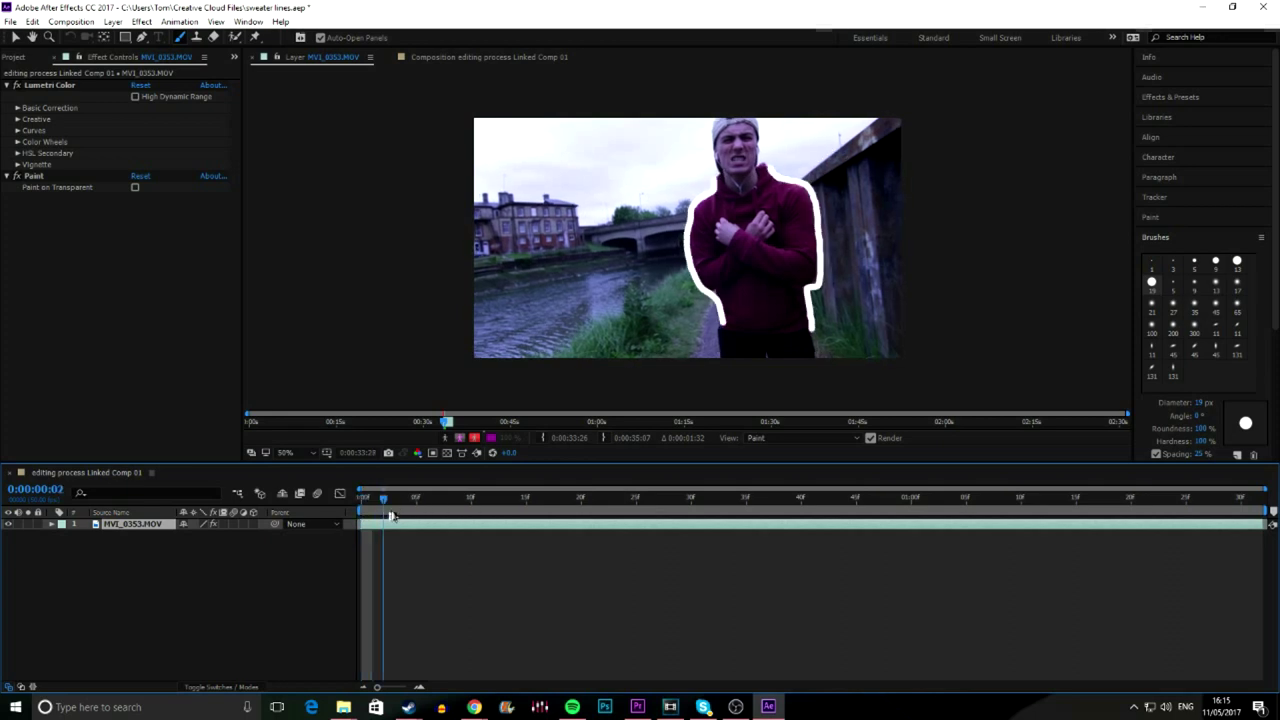
left_click_drag(362, 503, 409, 499)
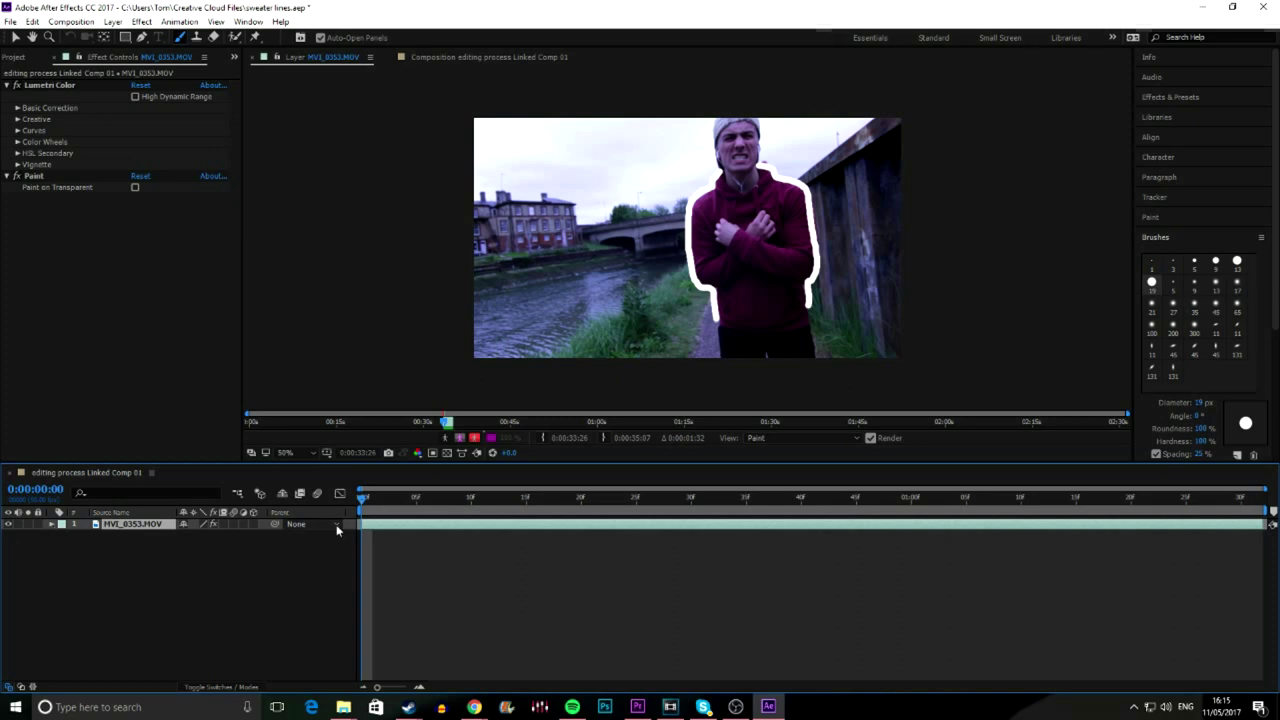
left_click(52, 526)
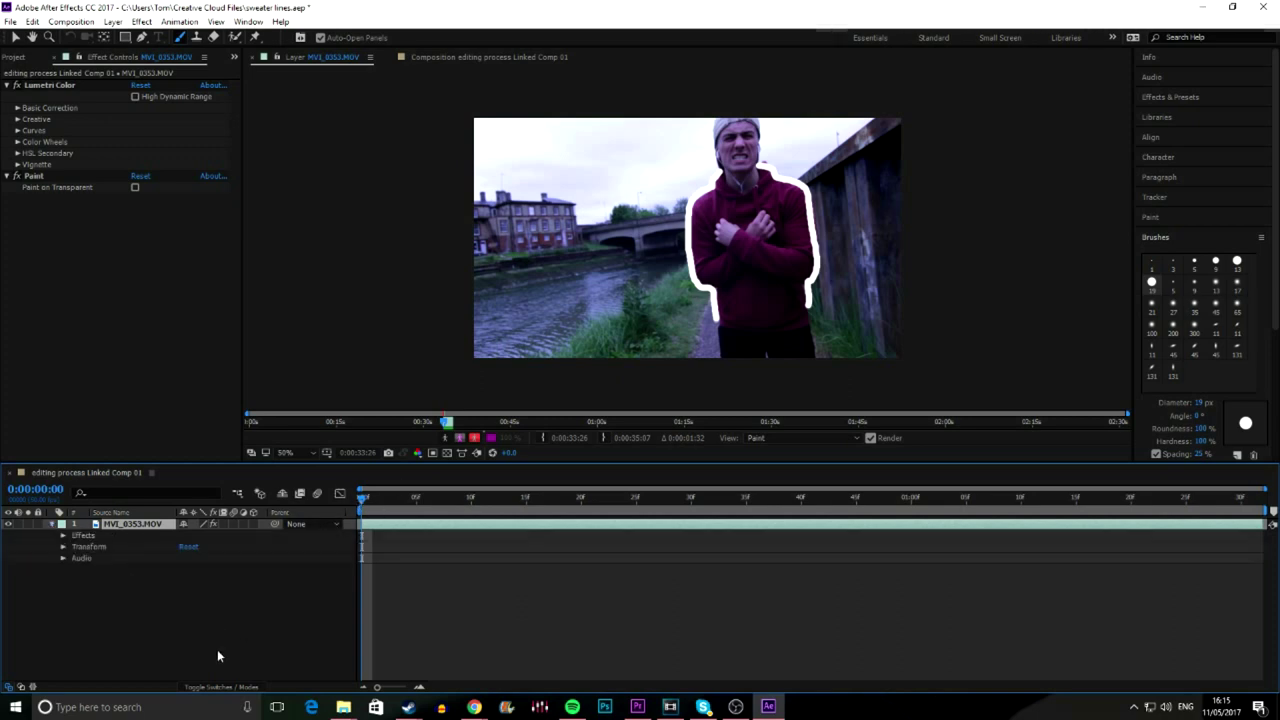
left_click(62, 536)
left_click(74, 559)
scroll(483, 657, "down", 1)
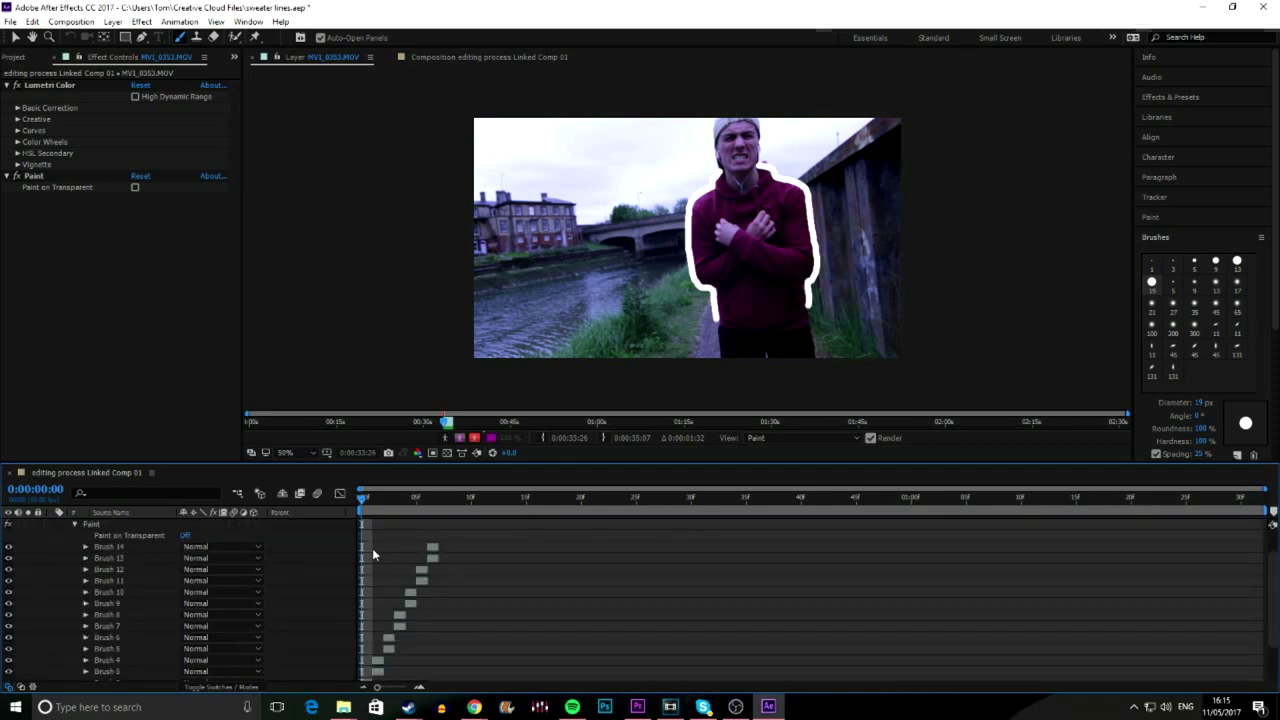
Delete the Brush 2 stroke from the first frame and undo the deletion
left_click_drag(1273, 598, 1273, 634)
left_click(367, 631)
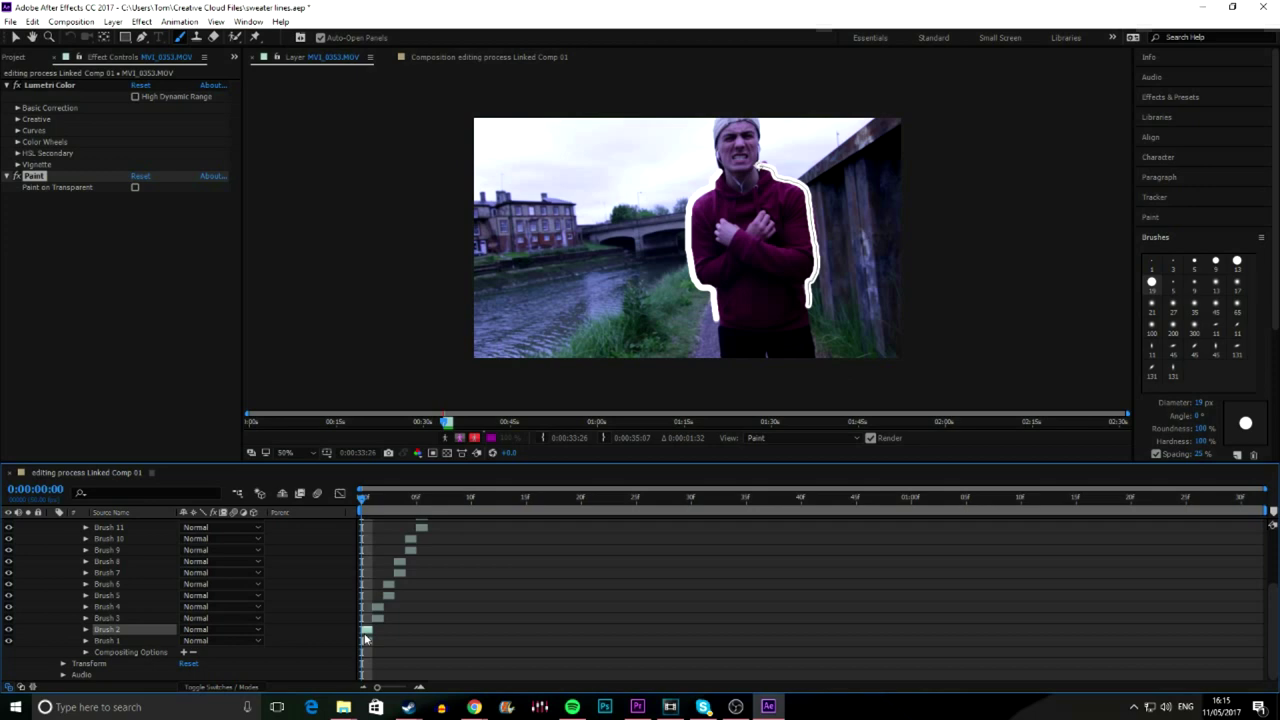
key("Delete")
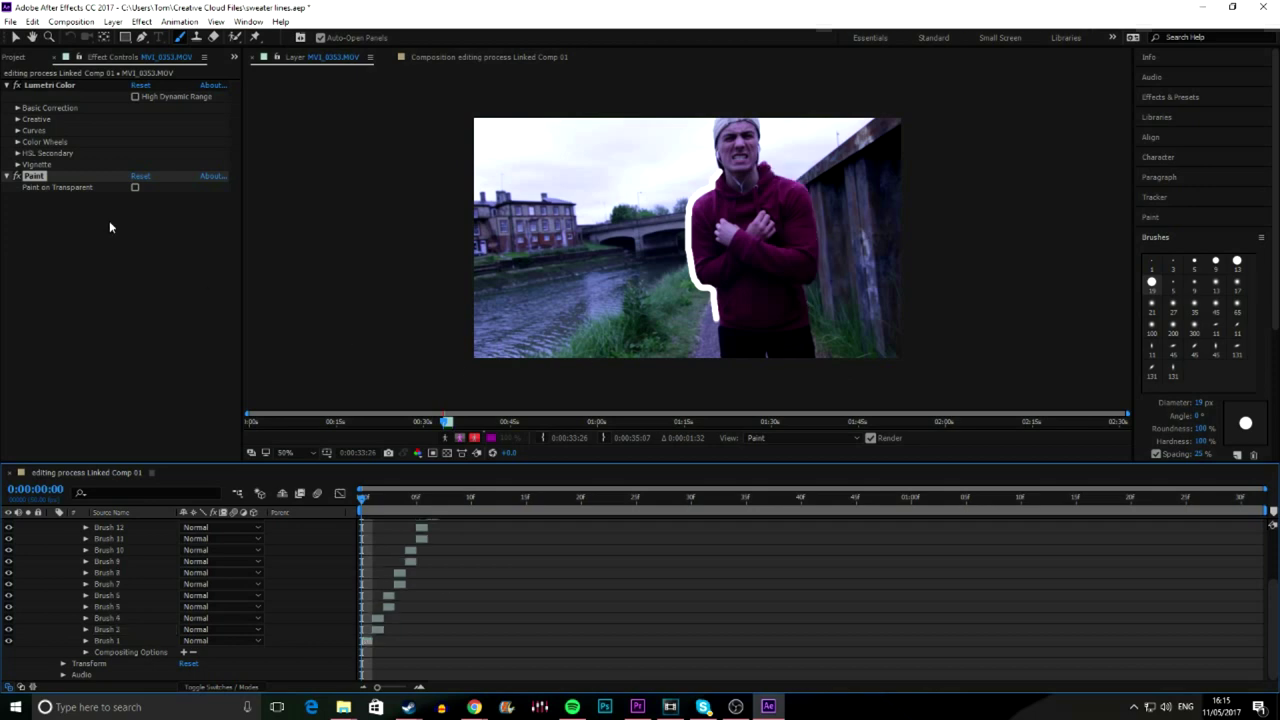
left_click(32, 21)
left_click(45, 40)
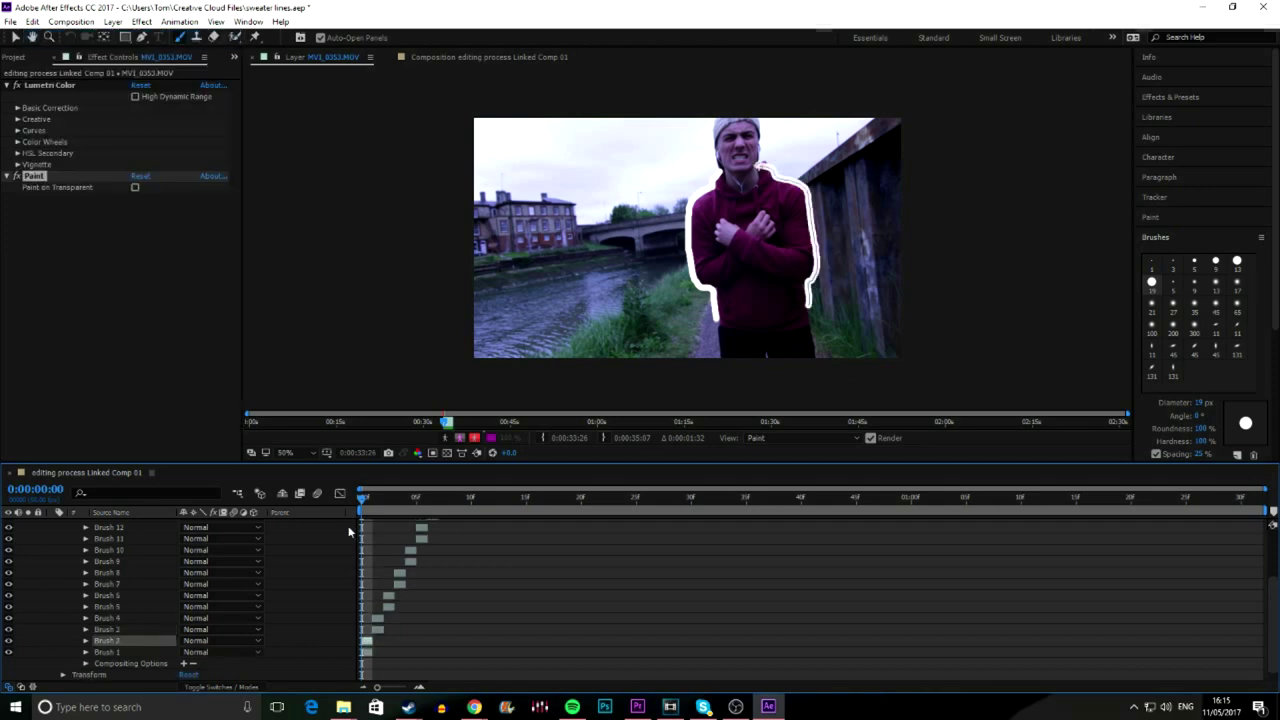
Save the sweater lines project and close After Effects to return to Premiere Pro
key("space")
key("space")
left_click(15, 21)
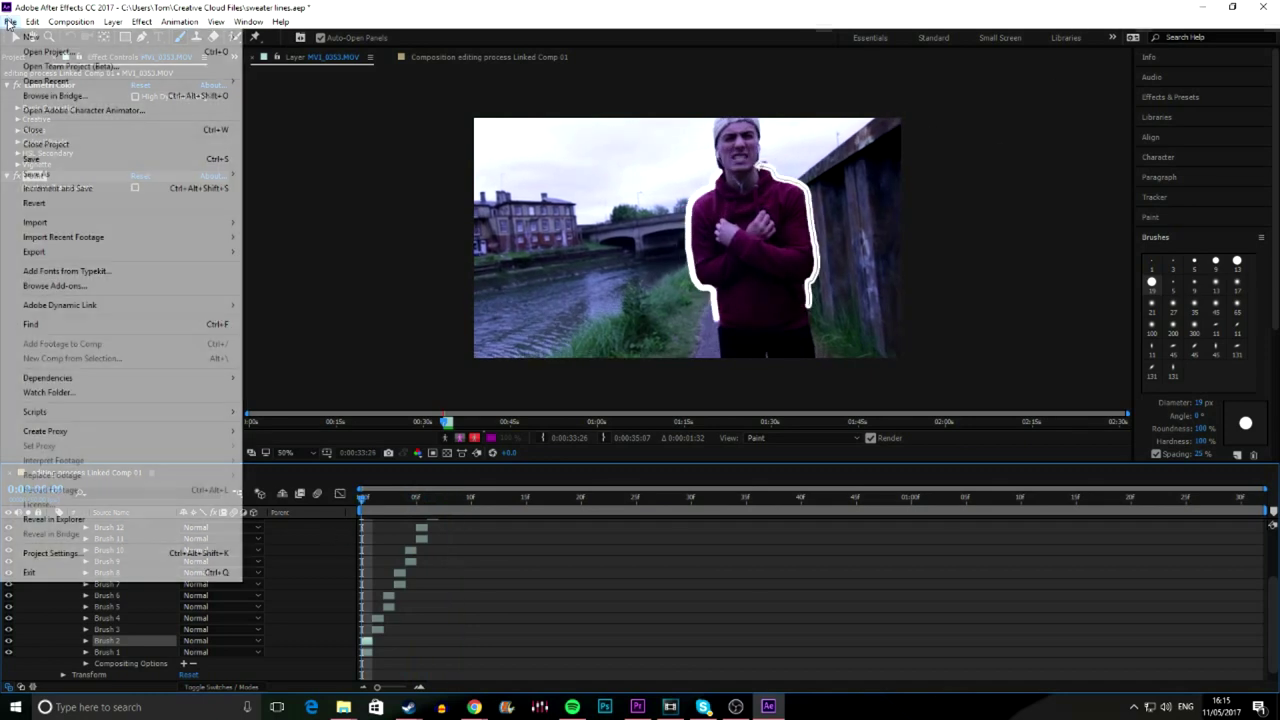
left_click(150, 160)
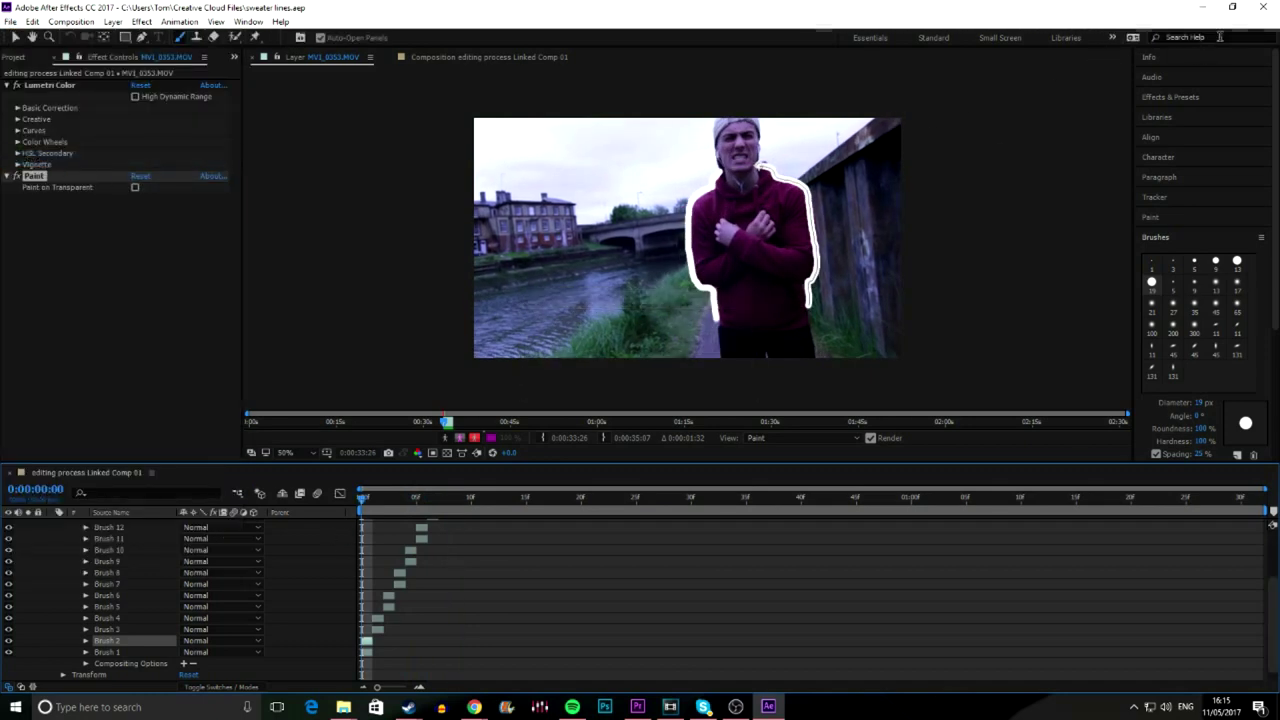
left_click(1262, 7)
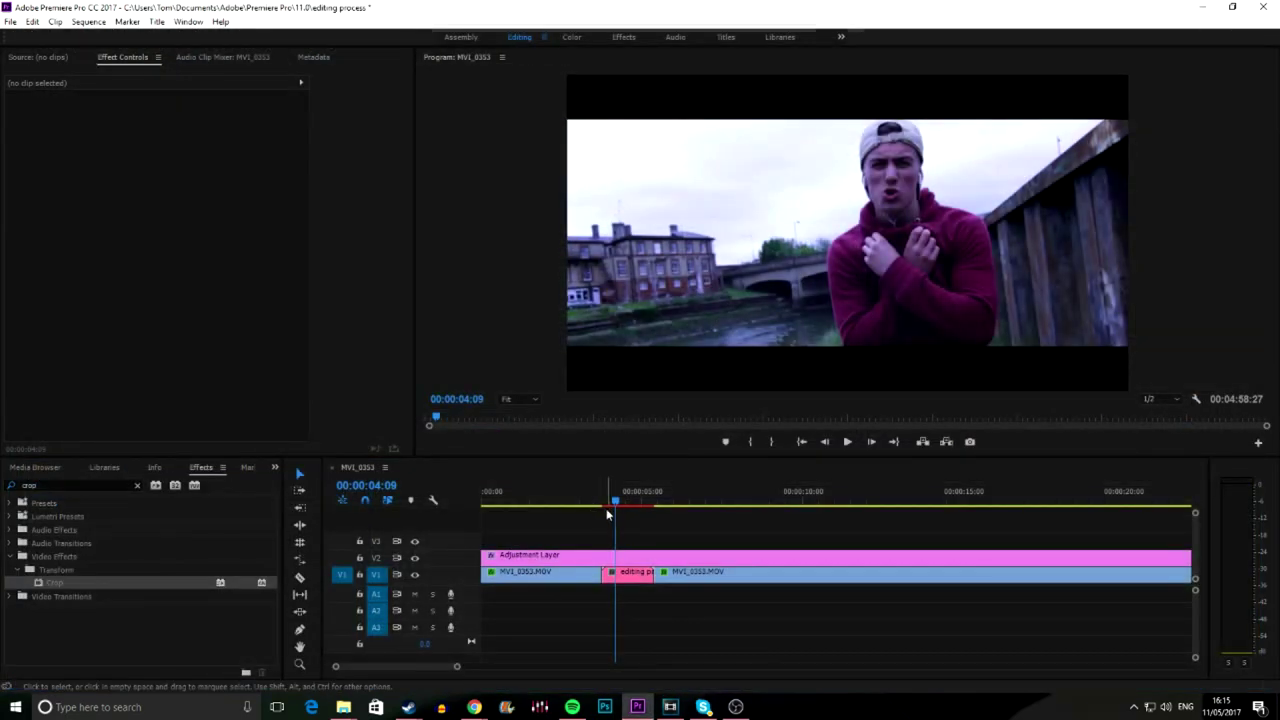
Play the sequence repeatedly from before the linked composition to review the painted hoodie outline in context
left_click_drag(607, 514, 650, 518)
scroll(577, 599, "down", 3)
left_click_drag(458, 666, 528, 666)
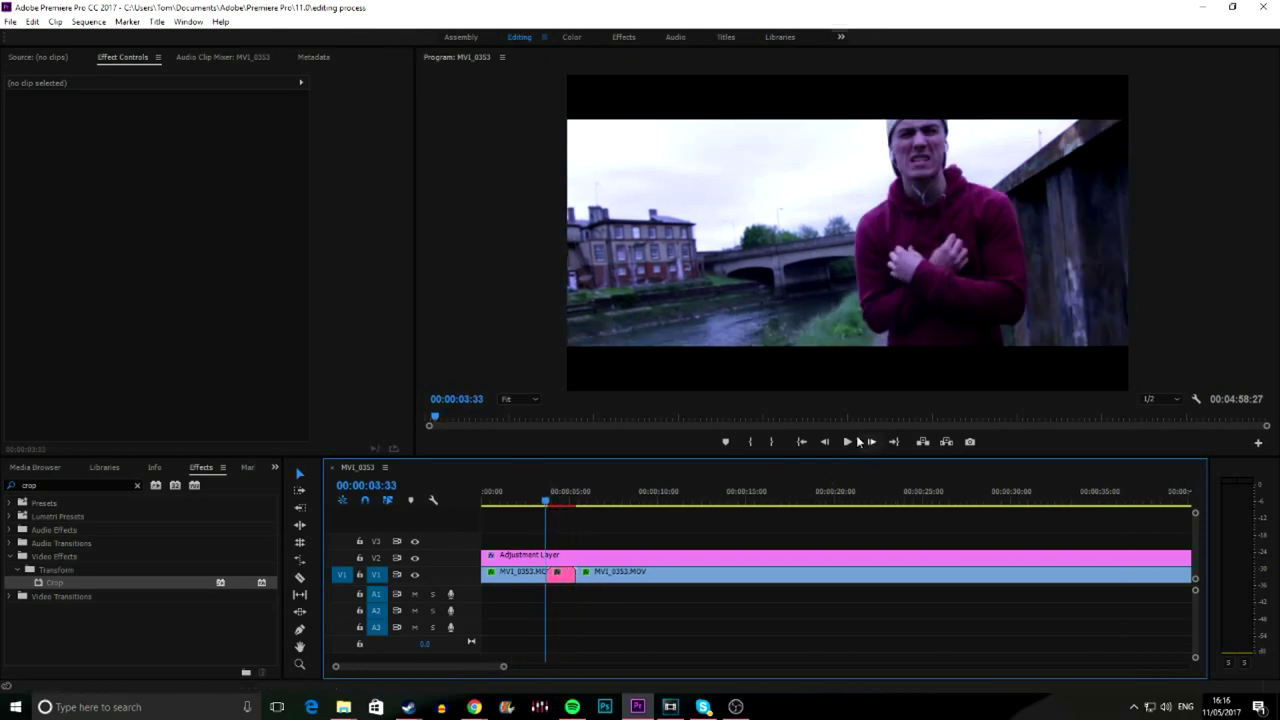
left_click(848, 441)
key("space")
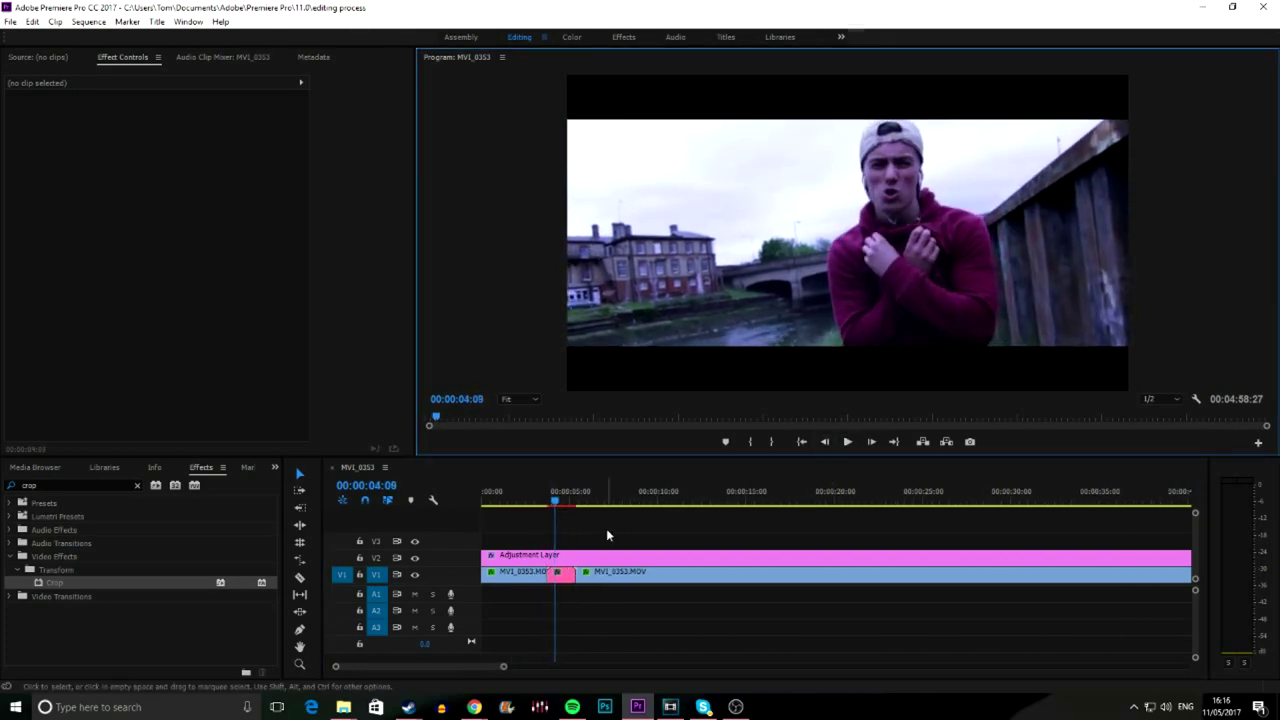
left_click(543, 497)
left_click(847, 441)
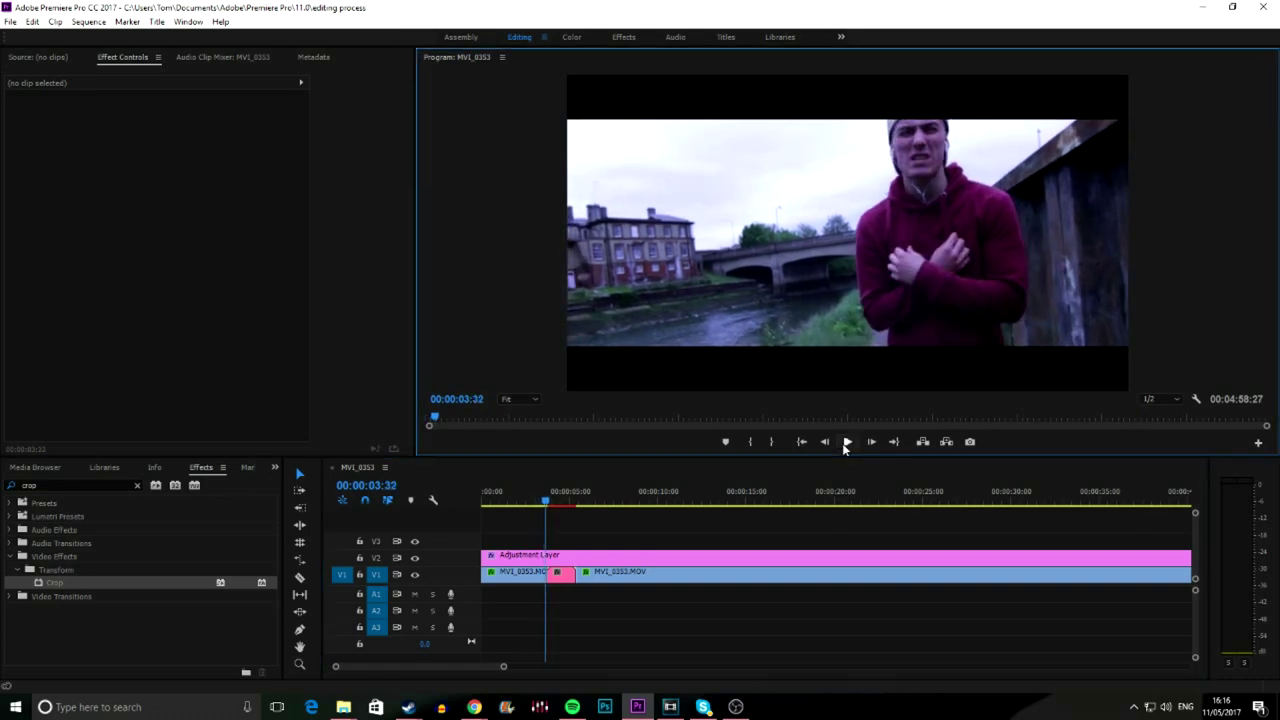
left_click(847, 441)
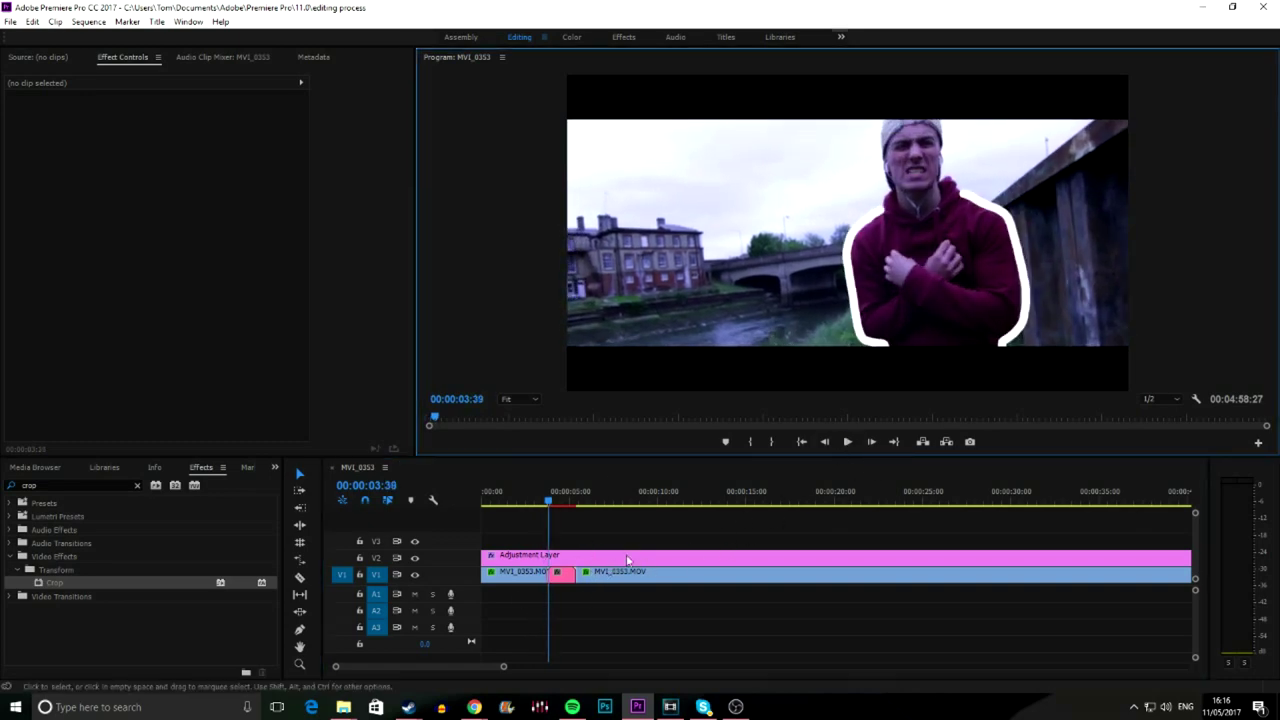
left_click(524, 496)
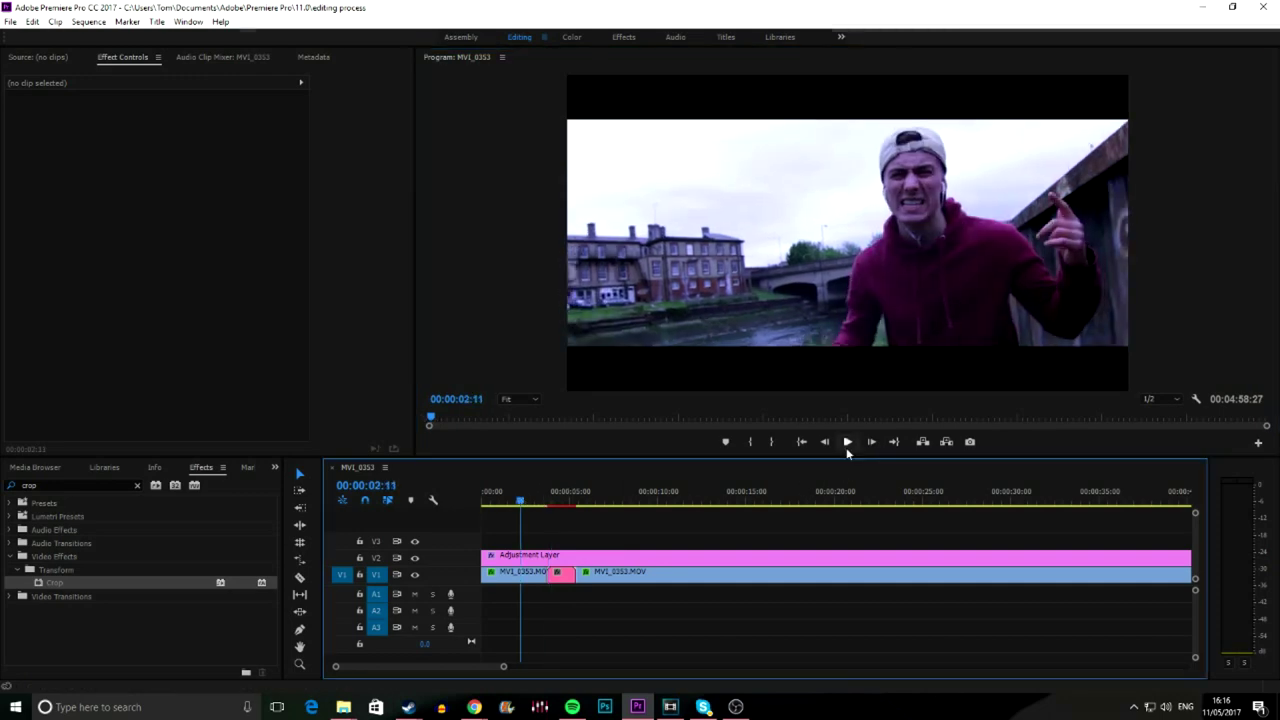
left_click(847, 446)
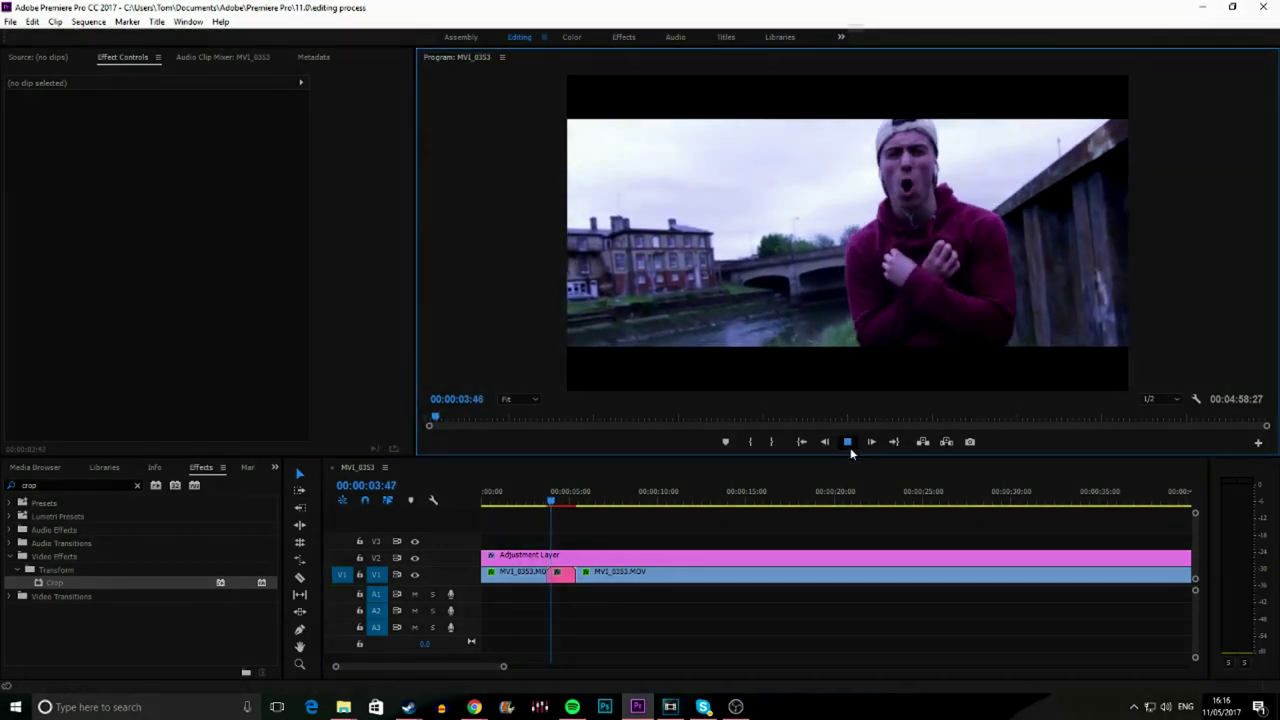
key("space")
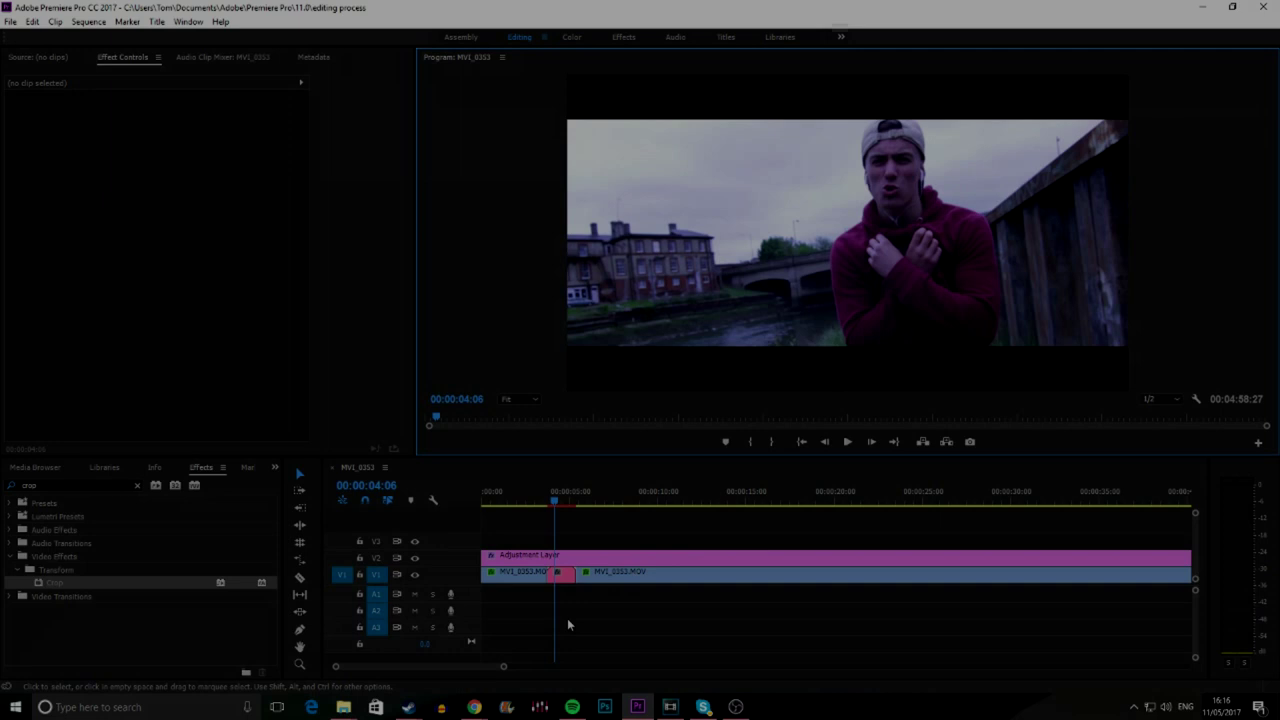